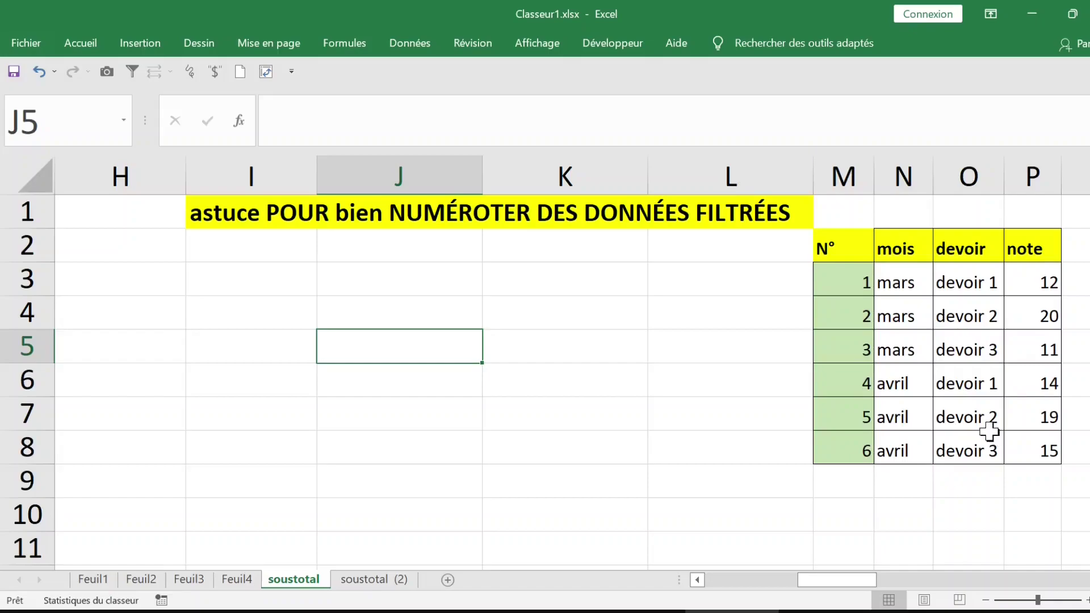
Step: Select cells across the N° table, including the first number, the mars cell and the avril rows
click(611, 321)
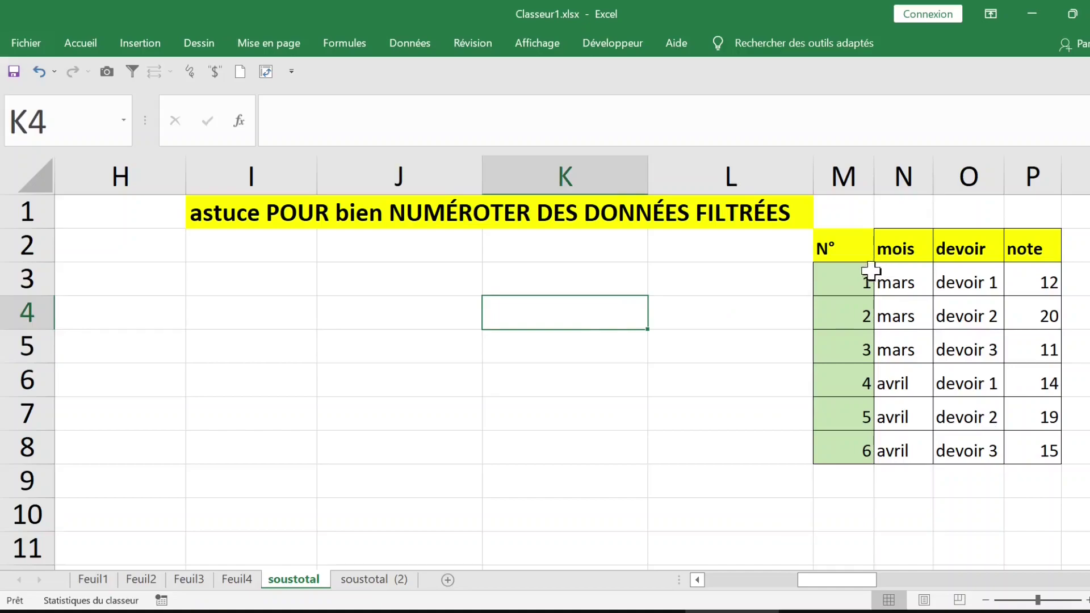
key(Right)
key(Right)
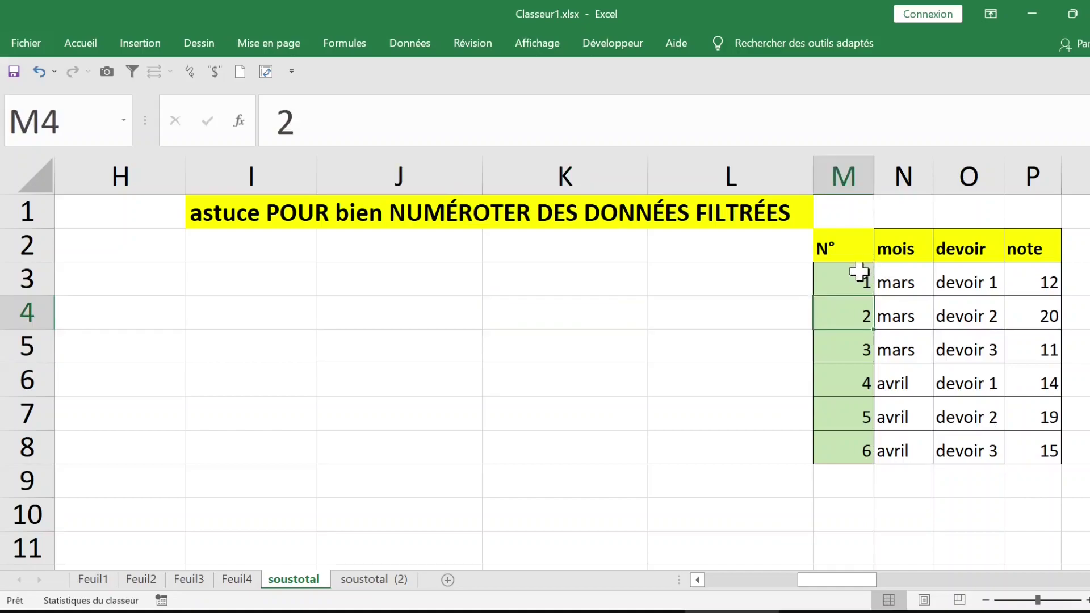
key(Right)
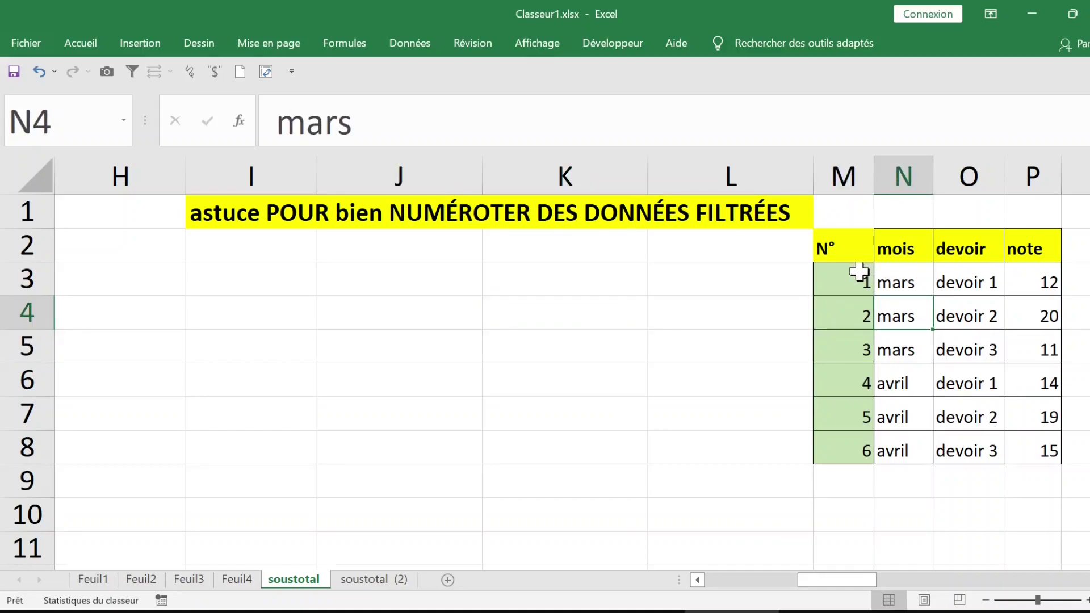
key(Right)
key(Right)
key(Right)
key(Right)
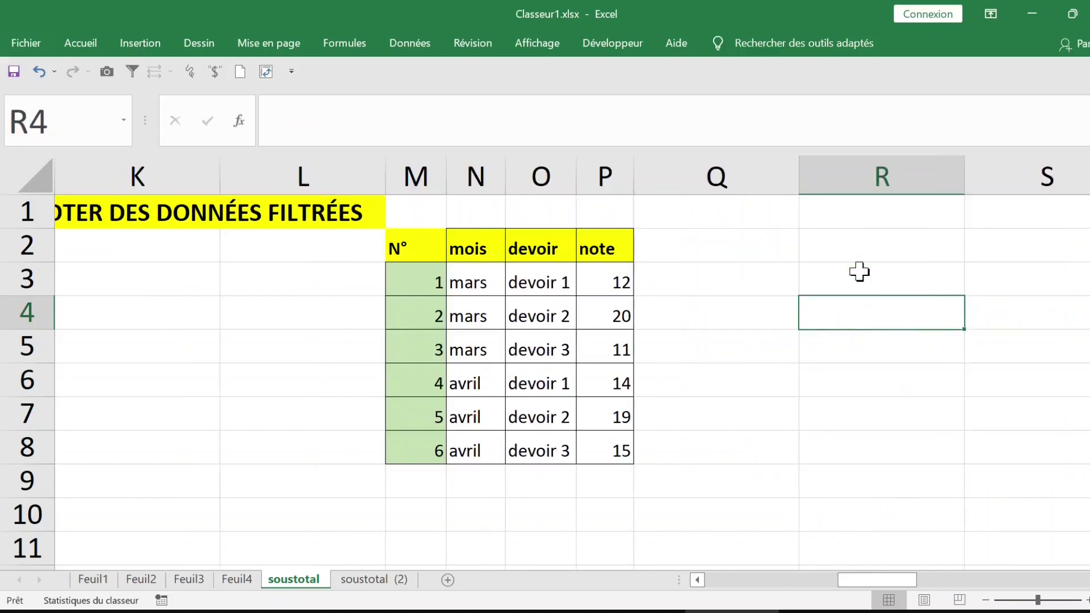
drag(414, 247, 598, 448)
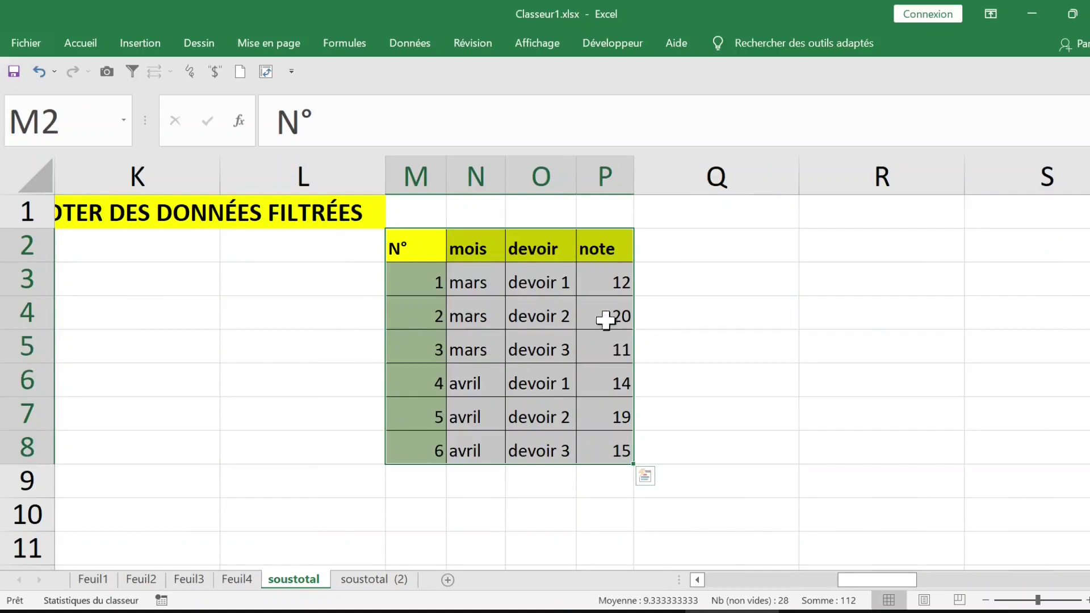
click(414, 271)
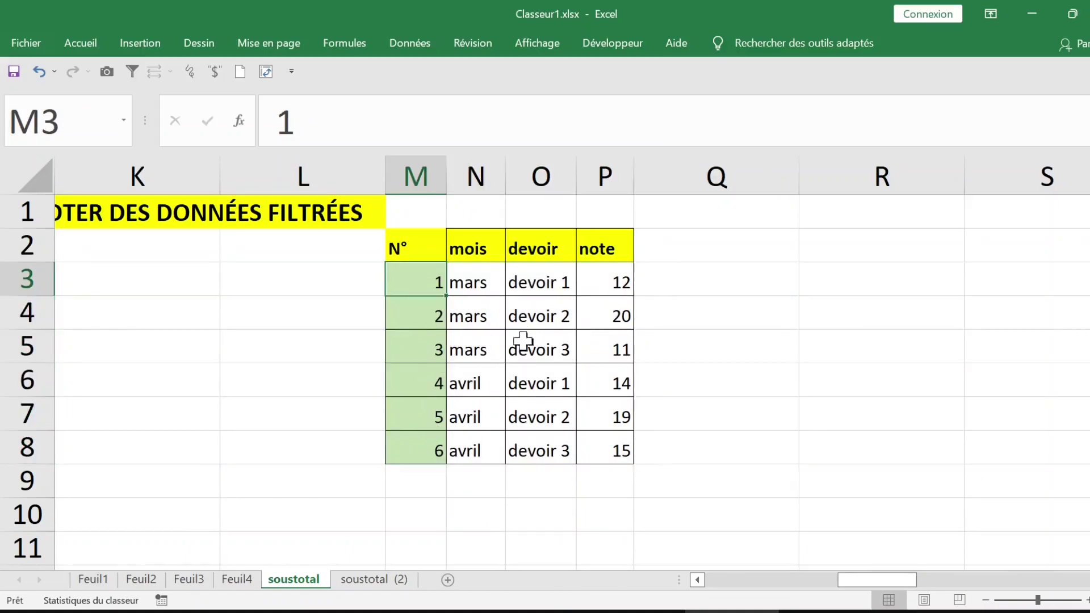
click(513, 283)
click(494, 284)
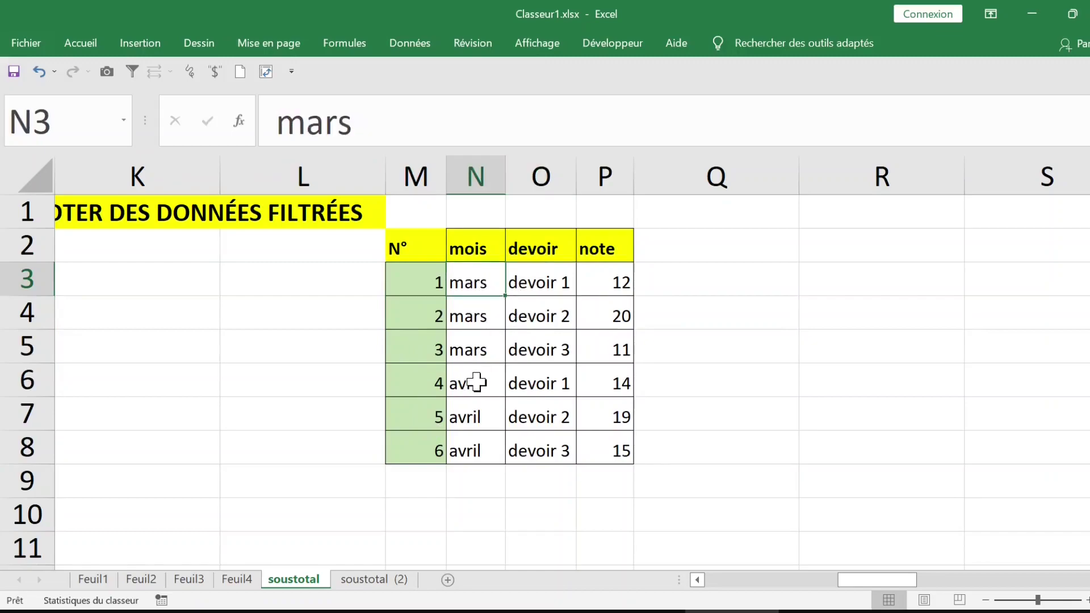
drag(423, 379, 612, 452)
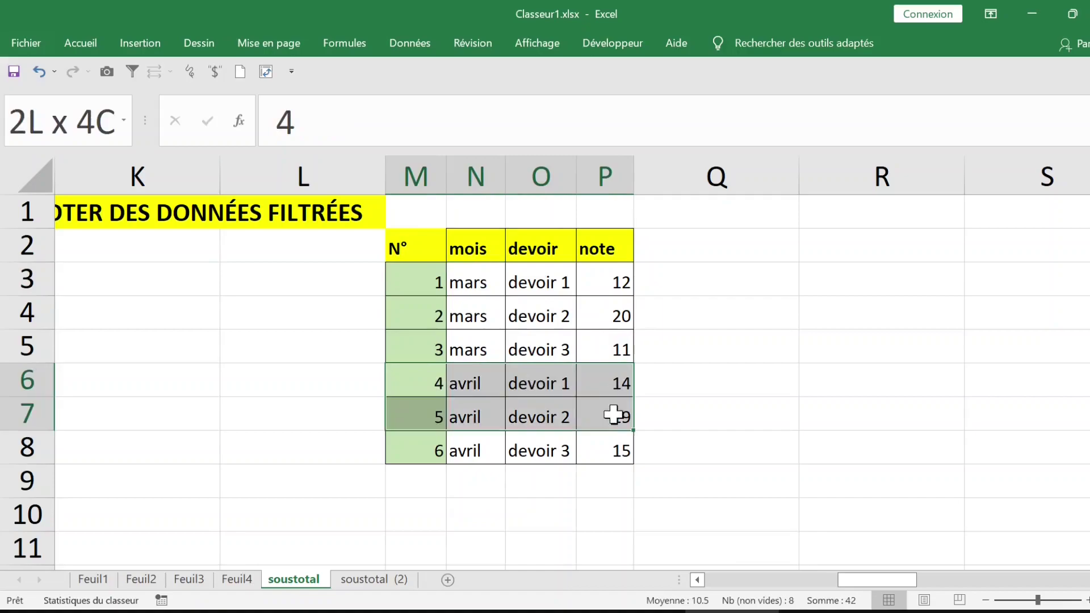
click(480, 309)
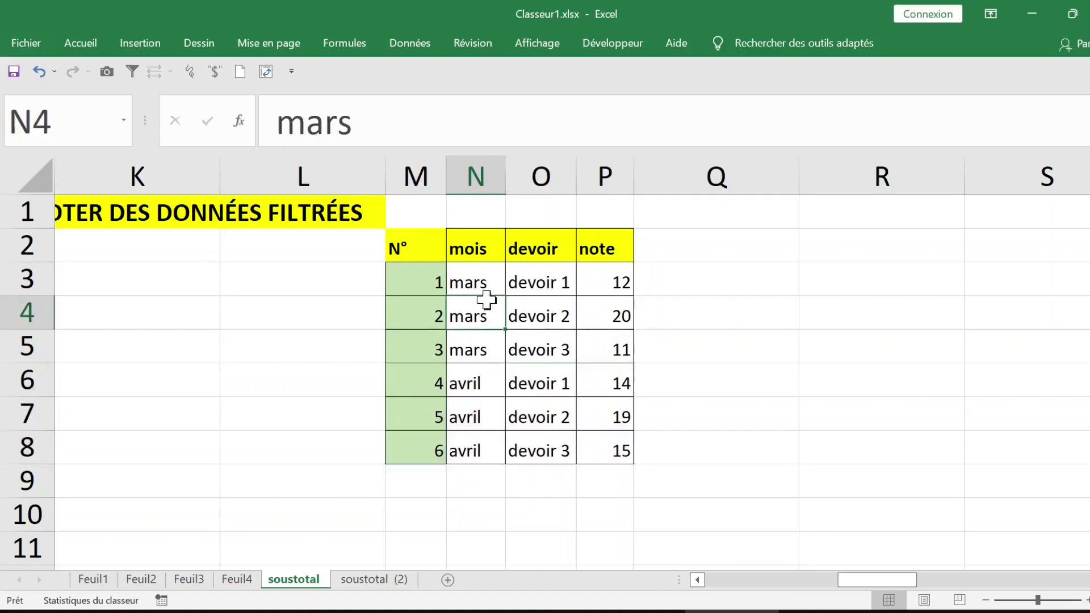
Step: Turn on filtering from Accueil > Trier et filtrer > Filtrer
click(91, 56)
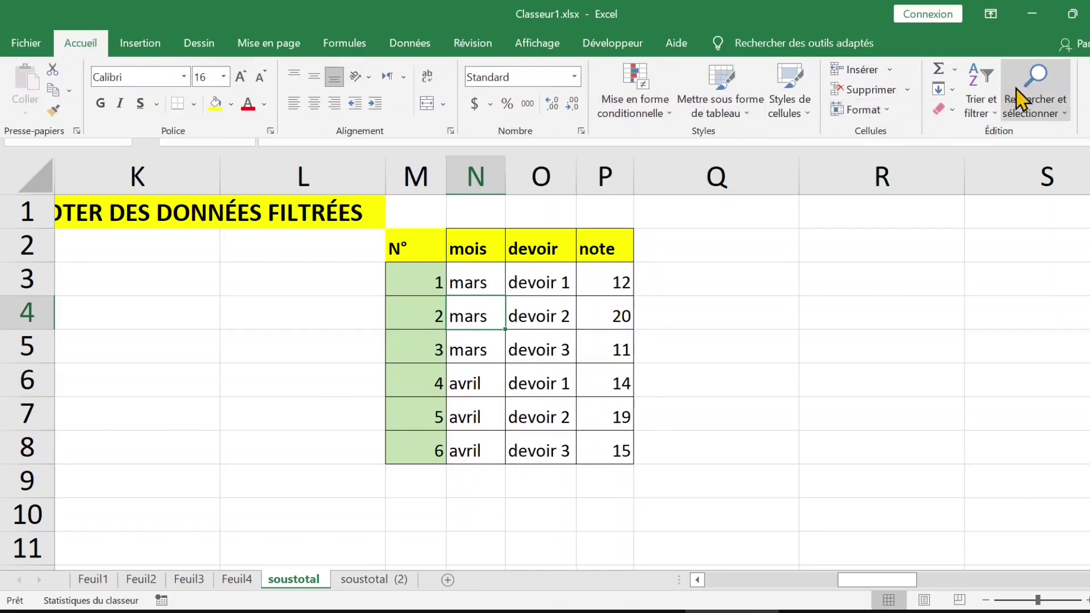
click(995, 114)
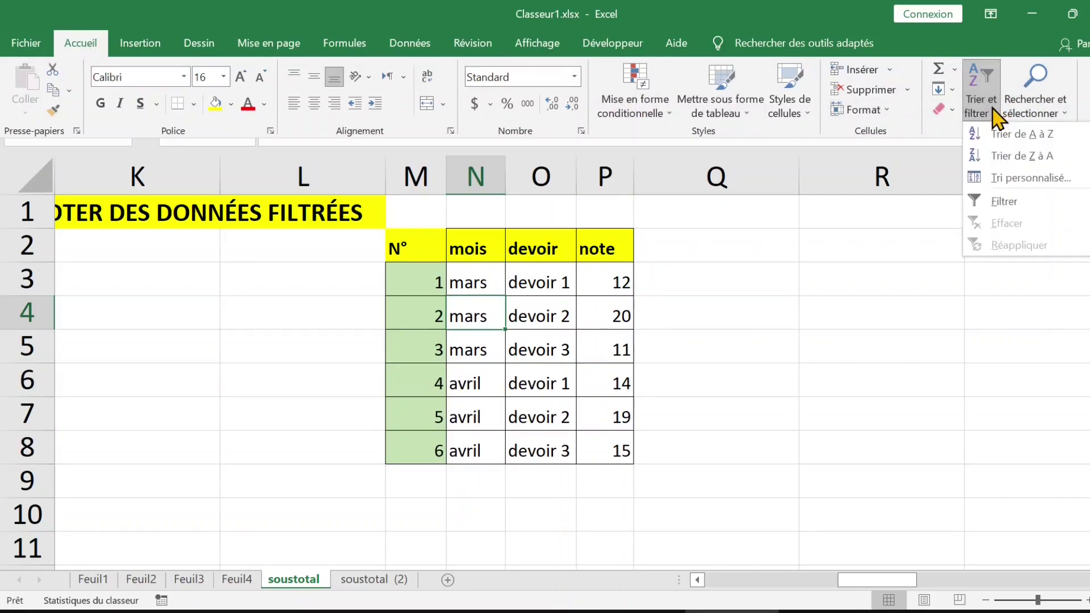
click(1004, 201)
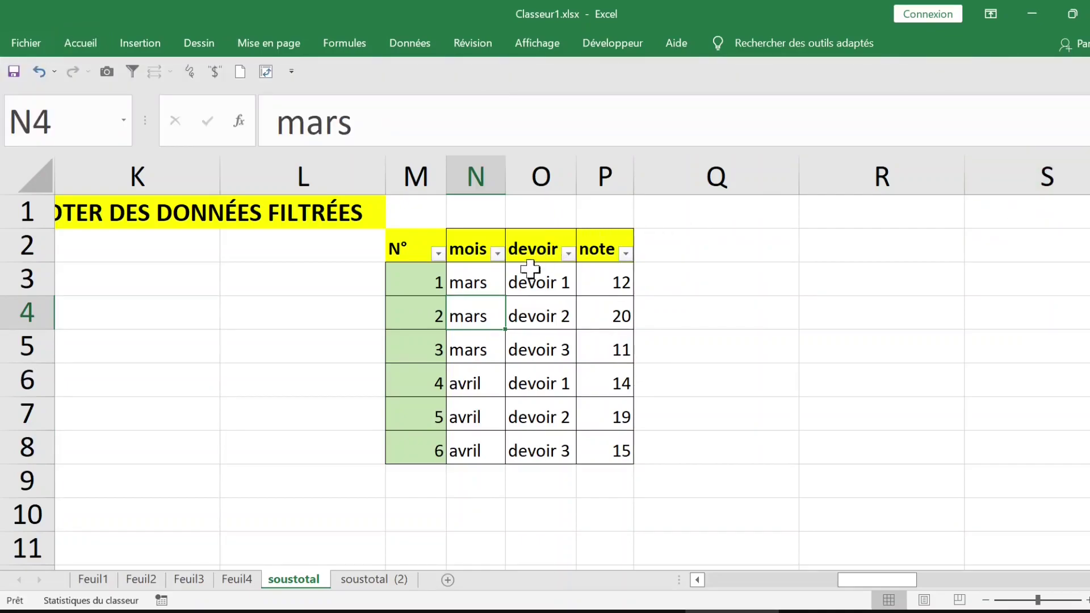
Step: Filter the mois column to avril only, leaving rows numbered 4, 5 and 6
click(497, 253)
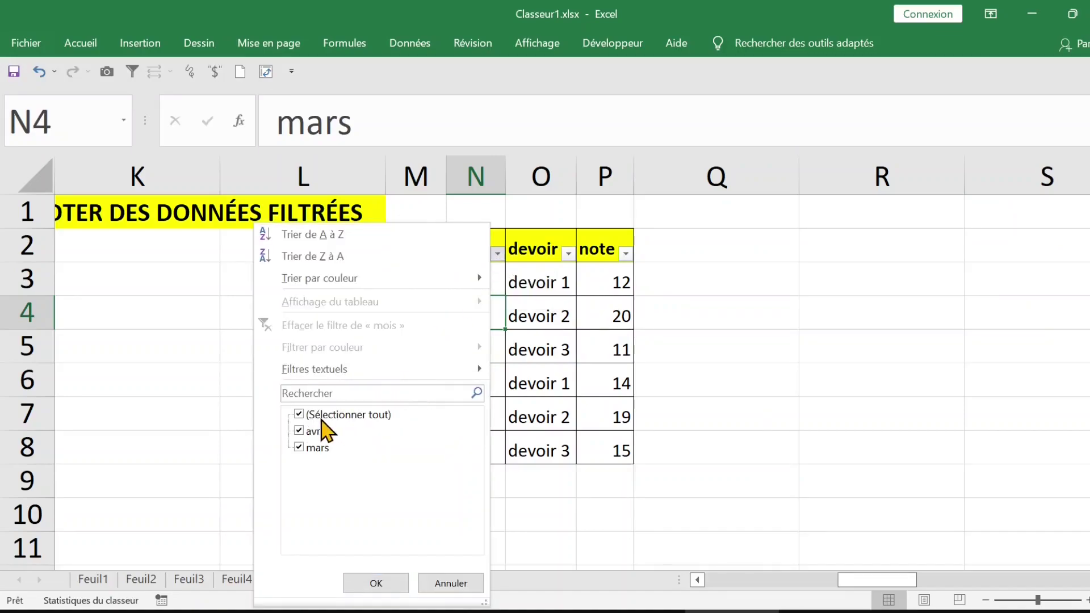
click(301, 416)
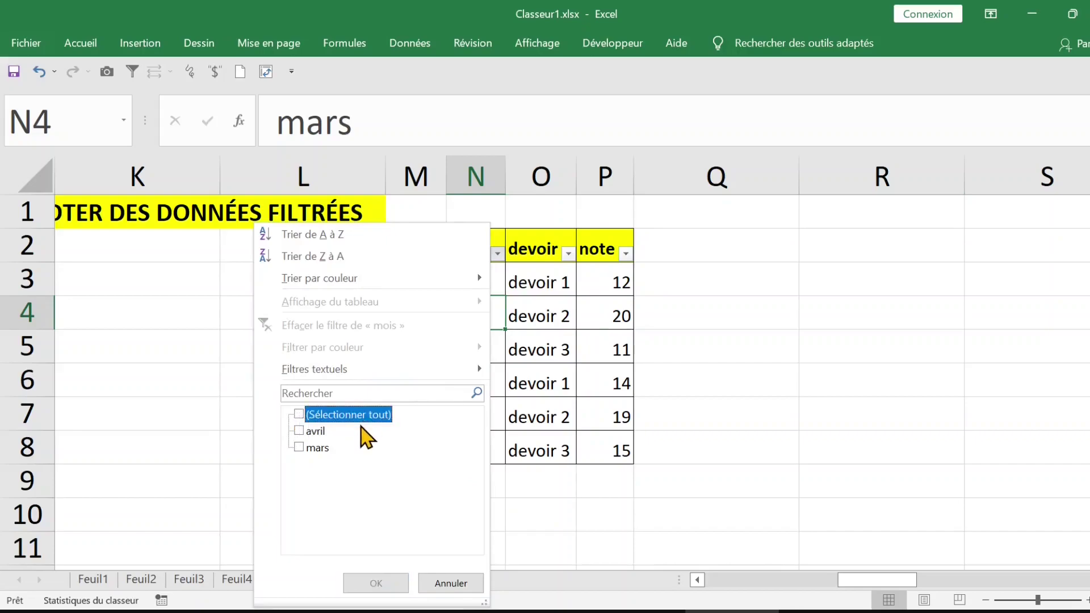
click(301, 436)
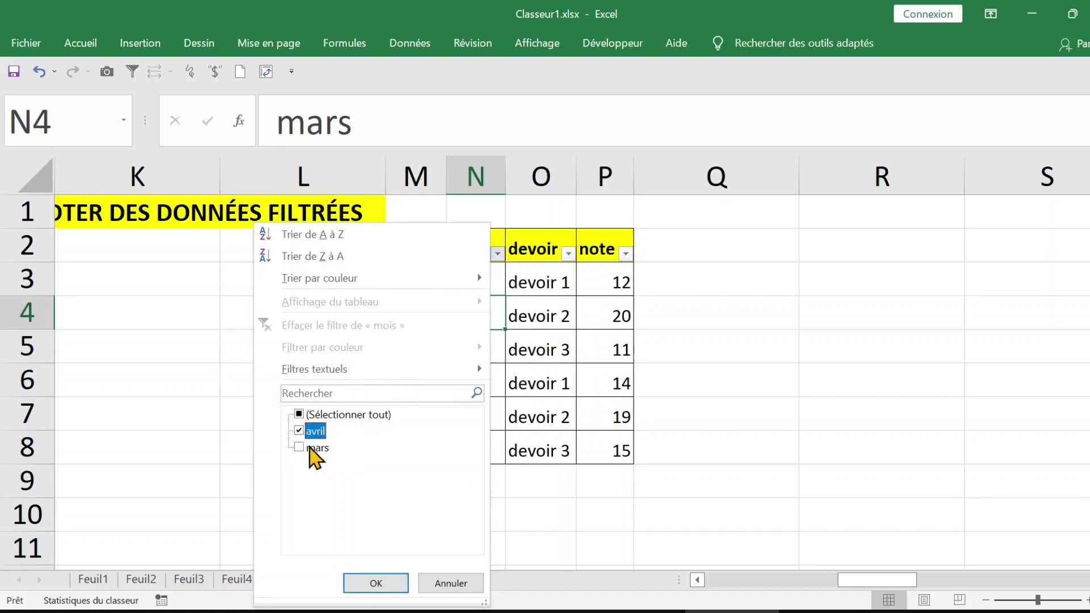
click(391, 585)
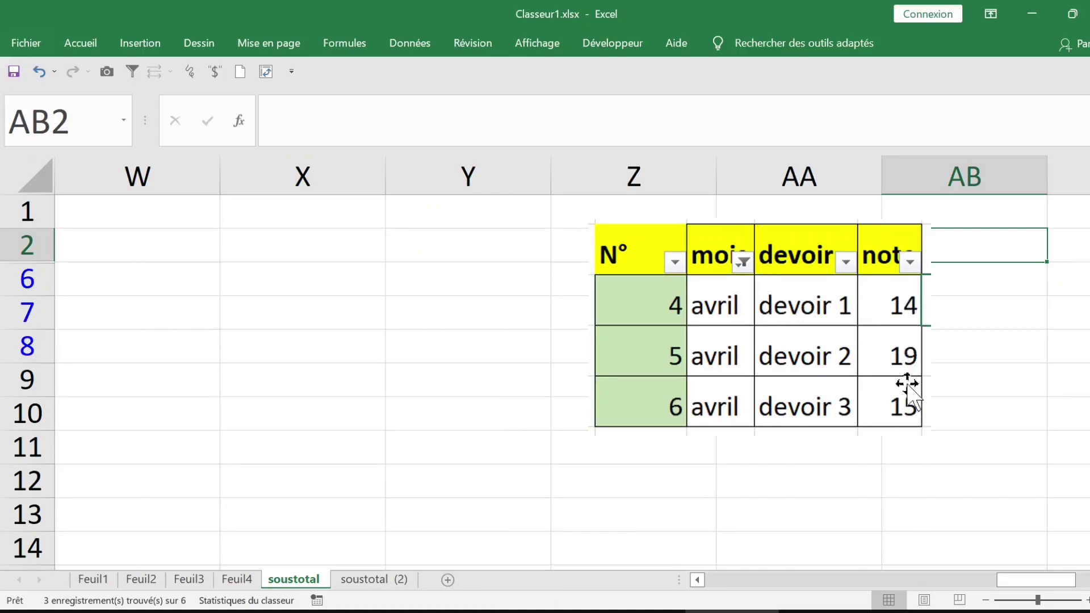
click(962, 315)
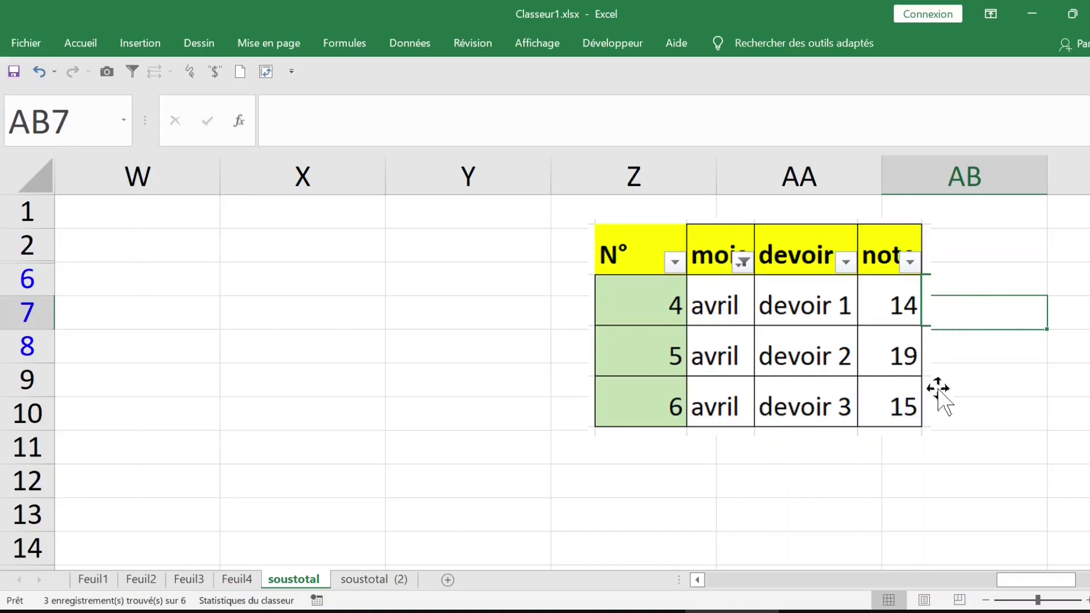
mouse_move(462, 284)
mouse_down()
mouse_move(555, 292)
mouse_move(583, 310)
mouse_move(554, 326)
mouse_up()
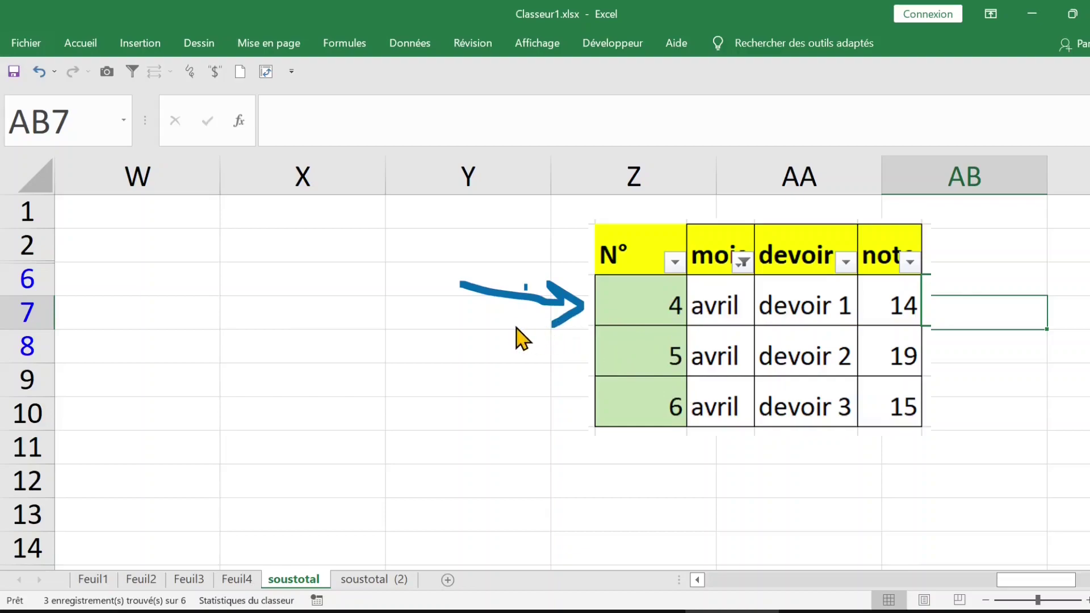
mouse_move(514, 328)
mouse_down()
mouse_move(497, 320)
mouse_move(545, 376)
mouse_move(504, 435)
mouse_up()
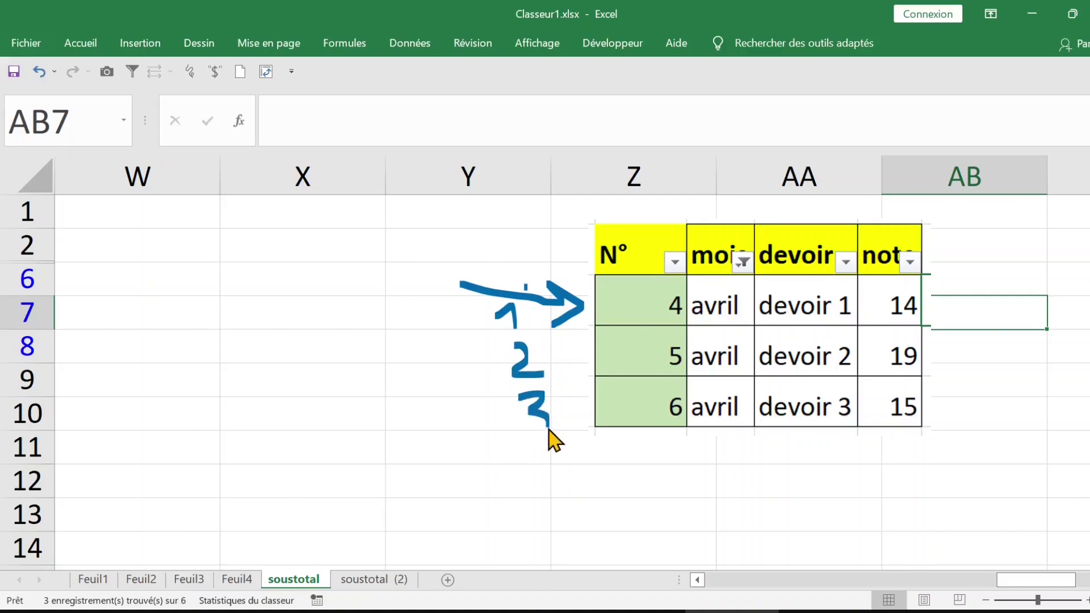
drag(572, 418, 620, 420)
drag(560, 359, 614, 357)
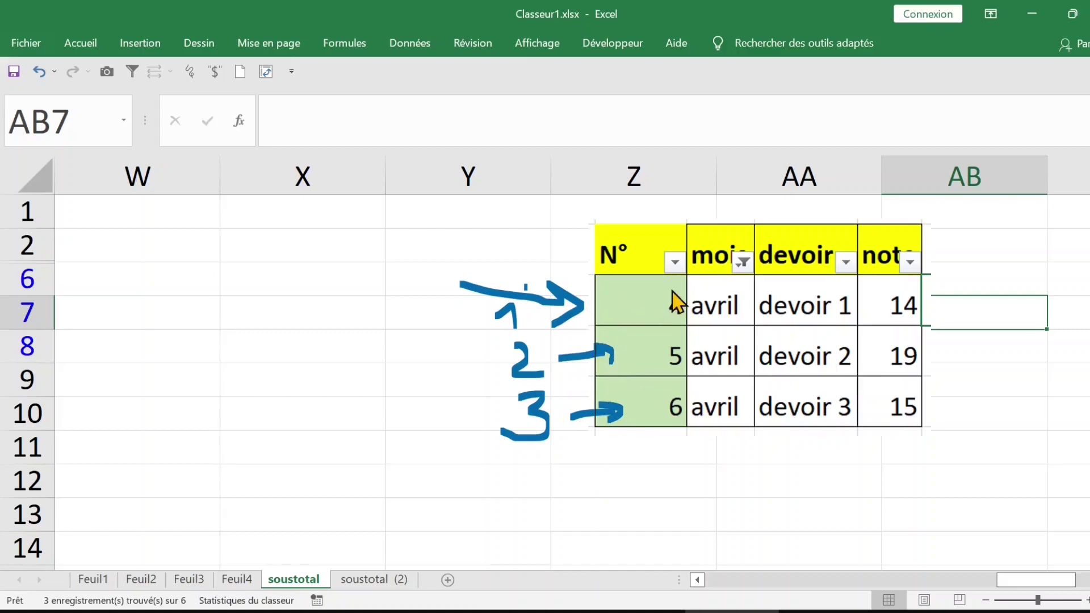
mouse_move(673, 288)
mouse_down()
mouse_move(680, 332)
mouse_move(670, 301)
mouse_up()
drag(682, 343, 689, 372)
mouse_move(687, 388)
mouse_down()
mouse_move(662, 409)
mouse_move(676, 438)
mouse_move(692, 406)
mouse_move(673, 400)
mouse_up()
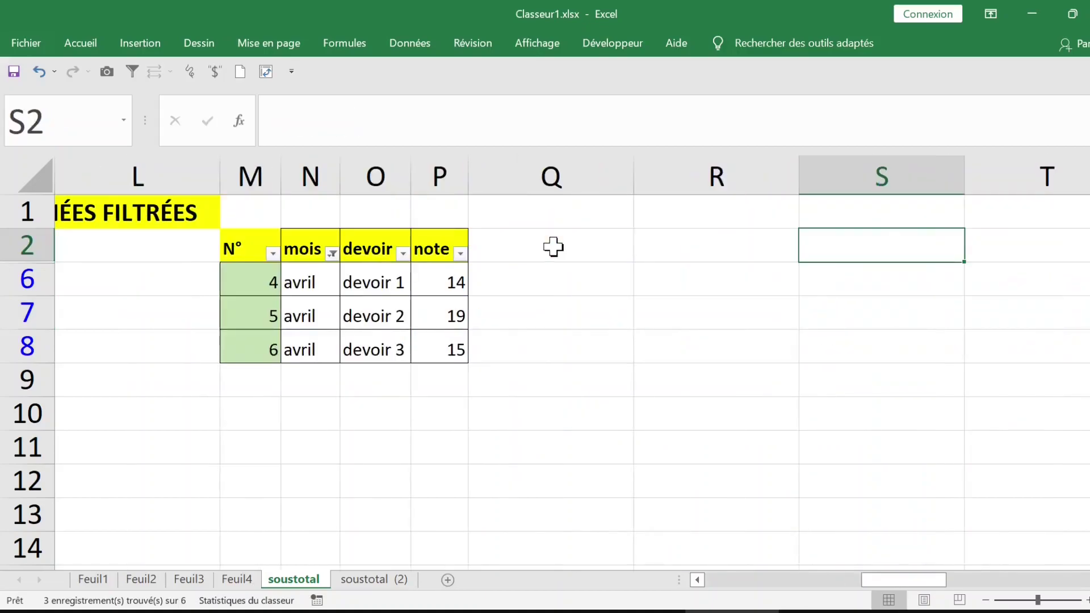
Step: Filter mois to show only mars, then re-select every month to show all six rows
click(319, 275)
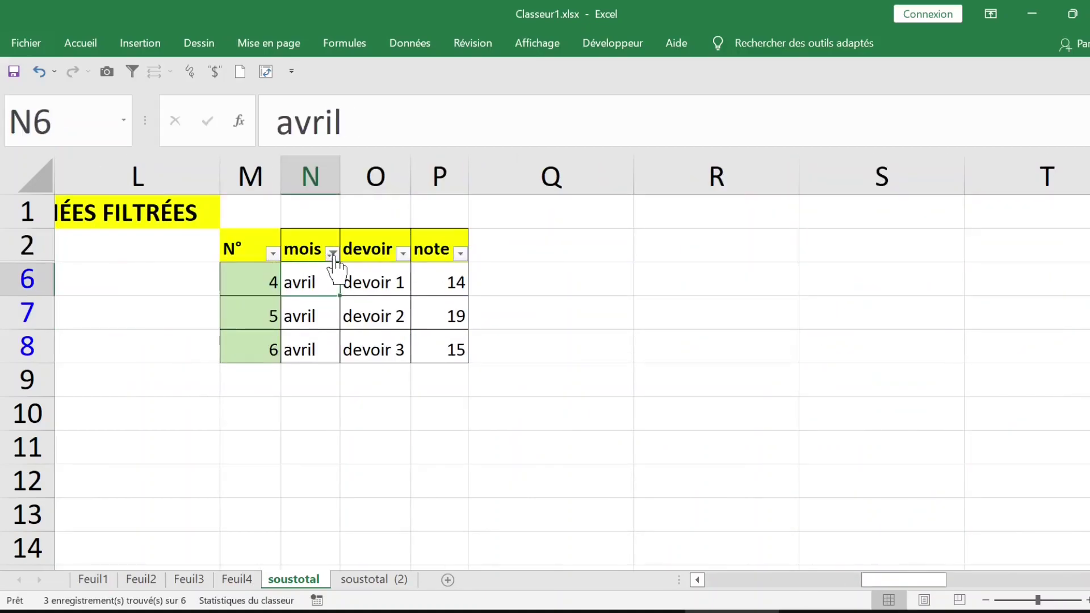
click(332, 254)
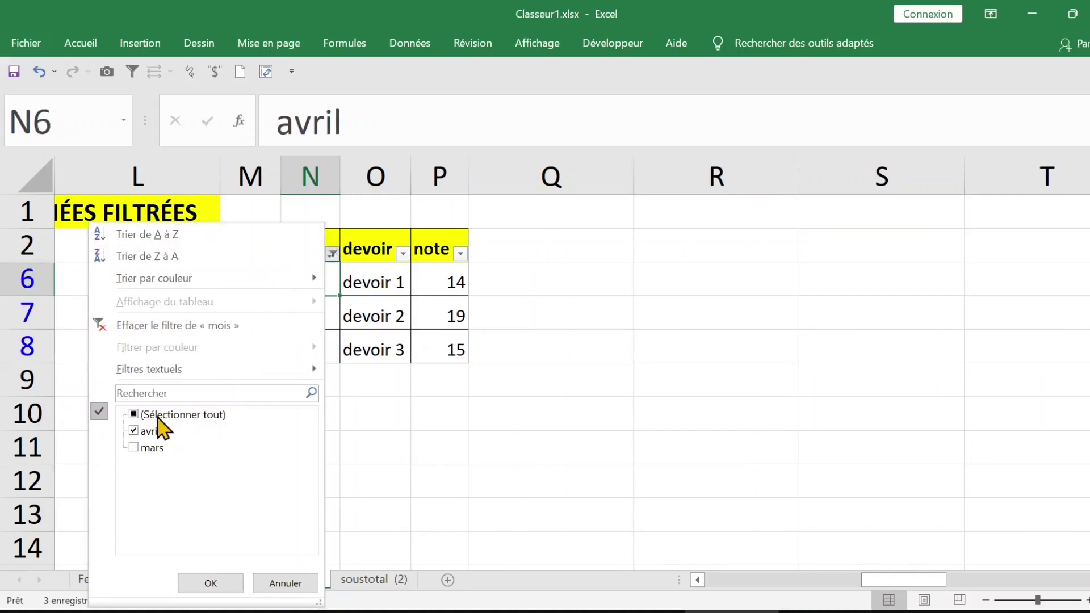
click(135, 414)
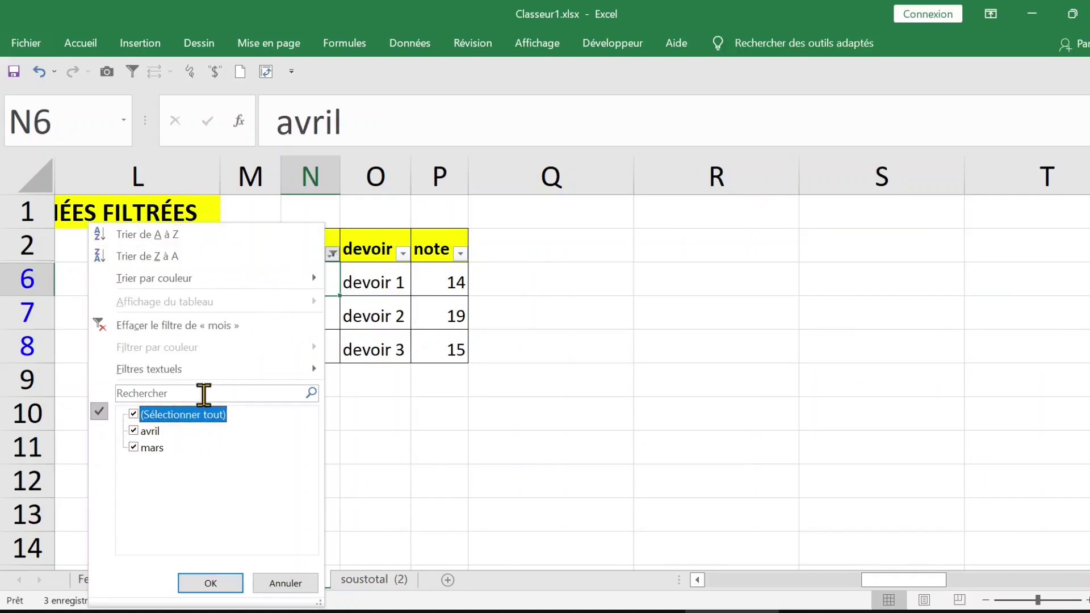
click(134, 447)
click(209, 584)
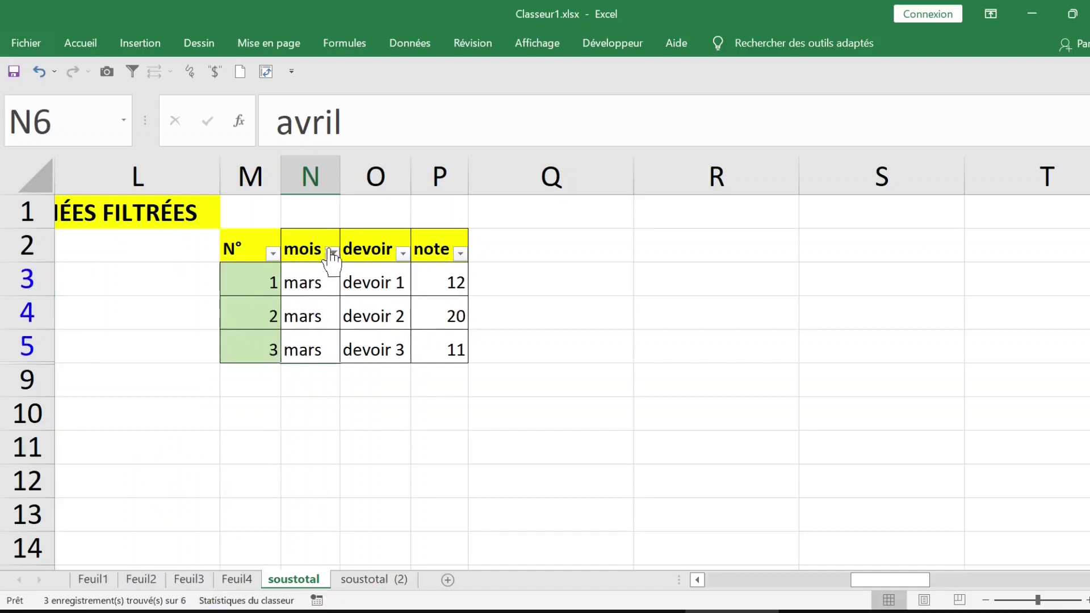
click(332, 254)
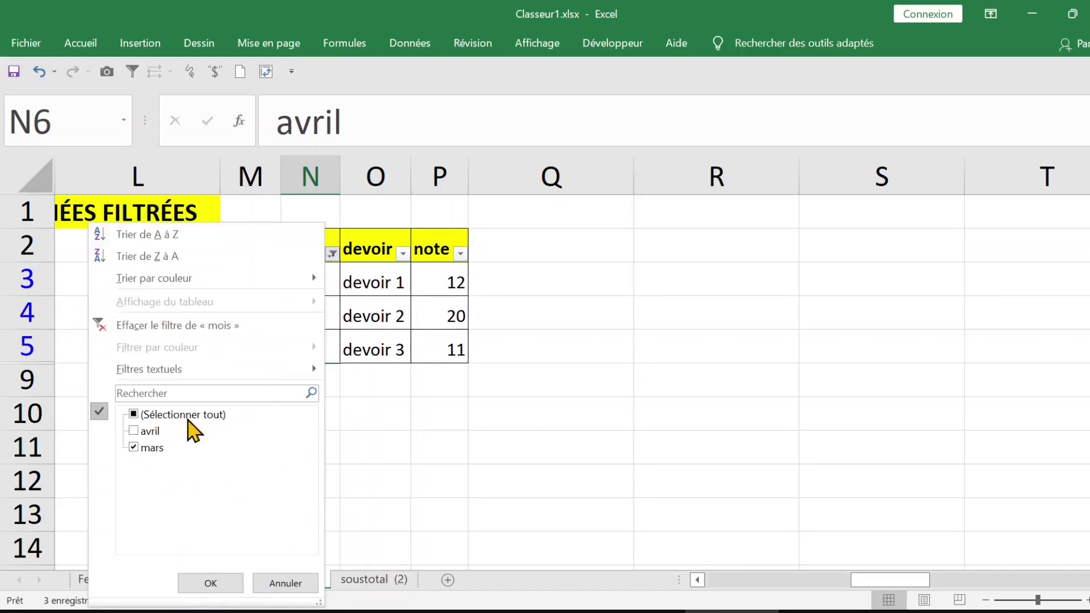
click(192, 419)
click(208, 584)
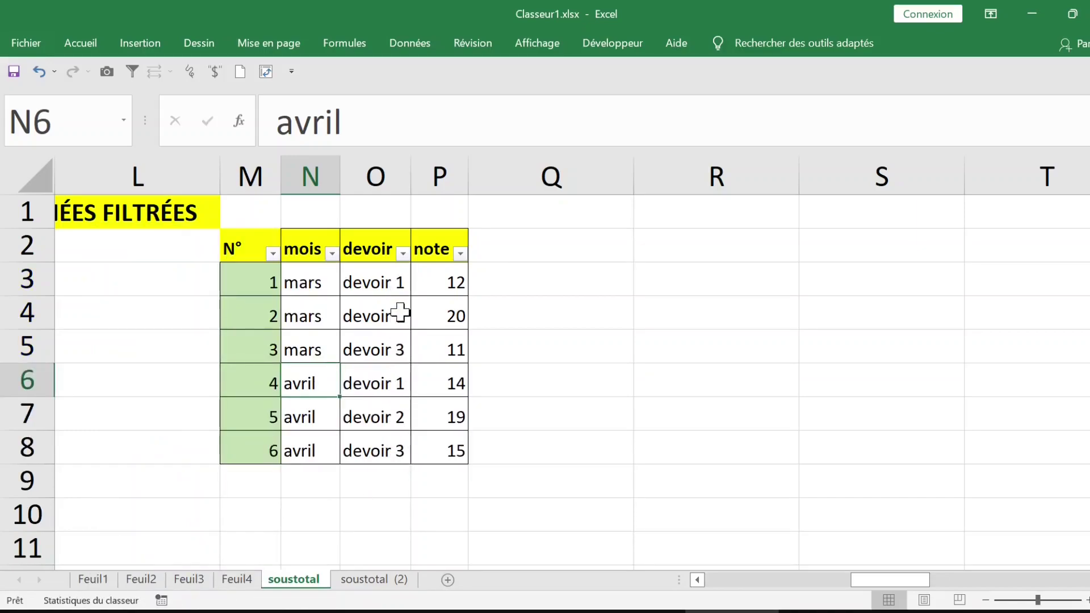
Step: Filter the devoir column to devoir 3 only, leaving rows N° 3 and 6
click(403, 254)
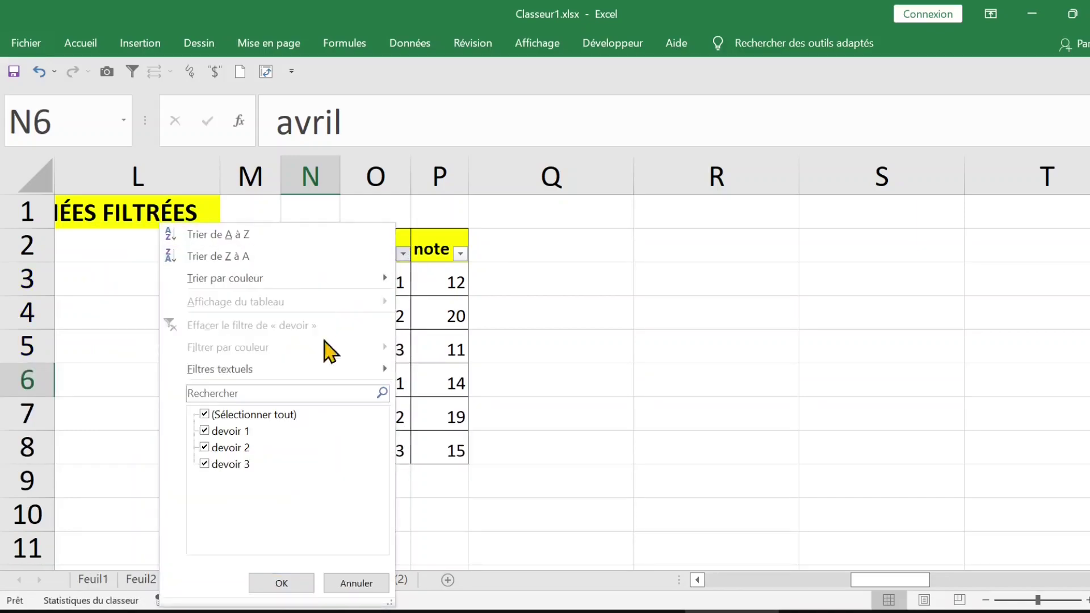
click(205, 415)
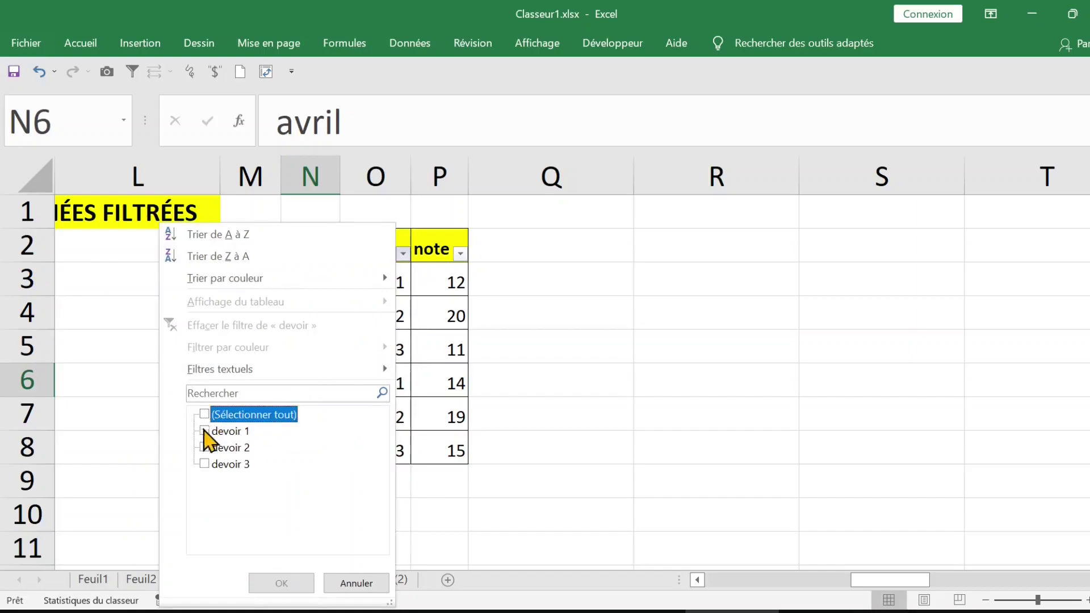
click(204, 464)
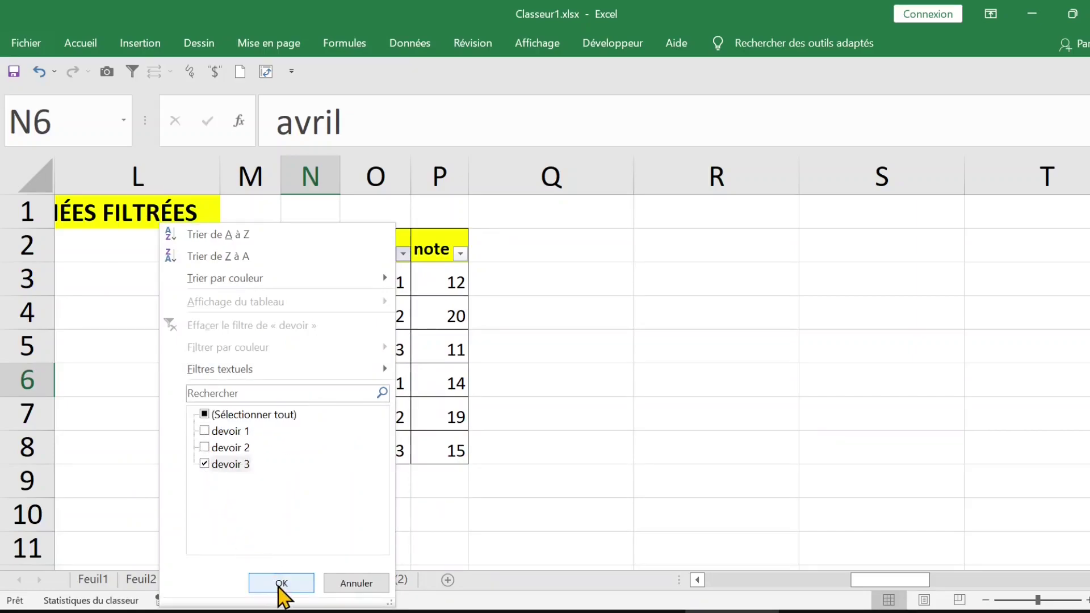
click(272, 583)
click(476, 377)
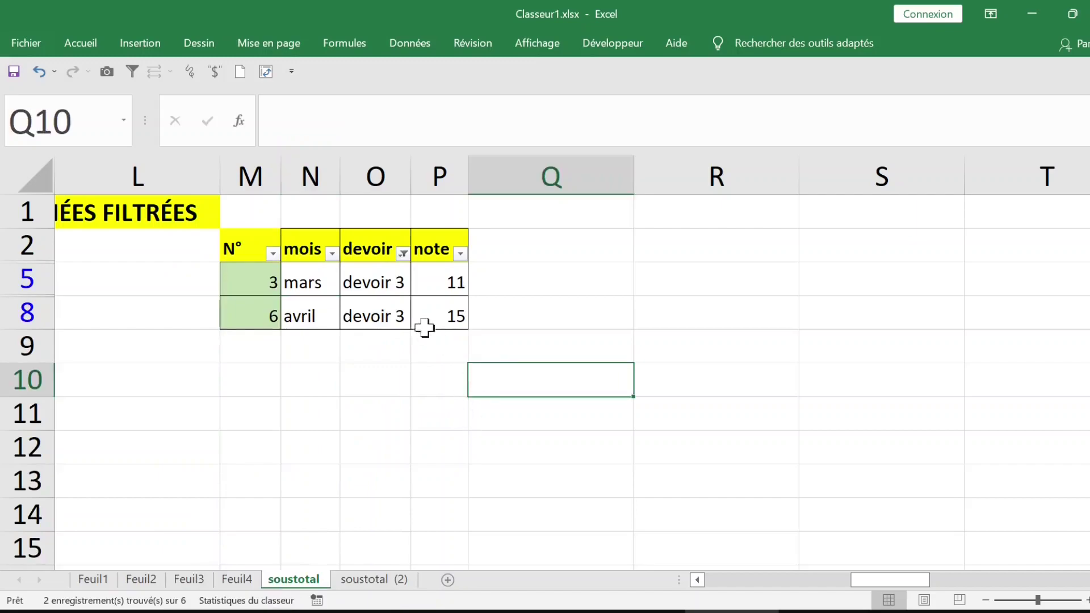
Step: Type the reminder 'ctrl+shift+L' into cell Q1 next to the filtered table
drag(268, 281, 255, 311)
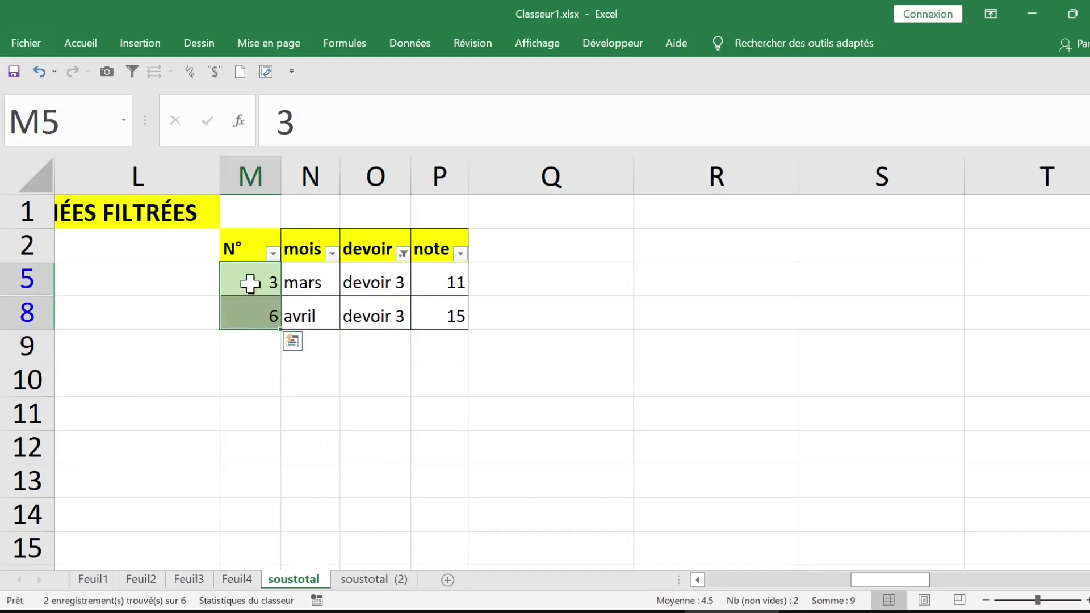
click(311, 310)
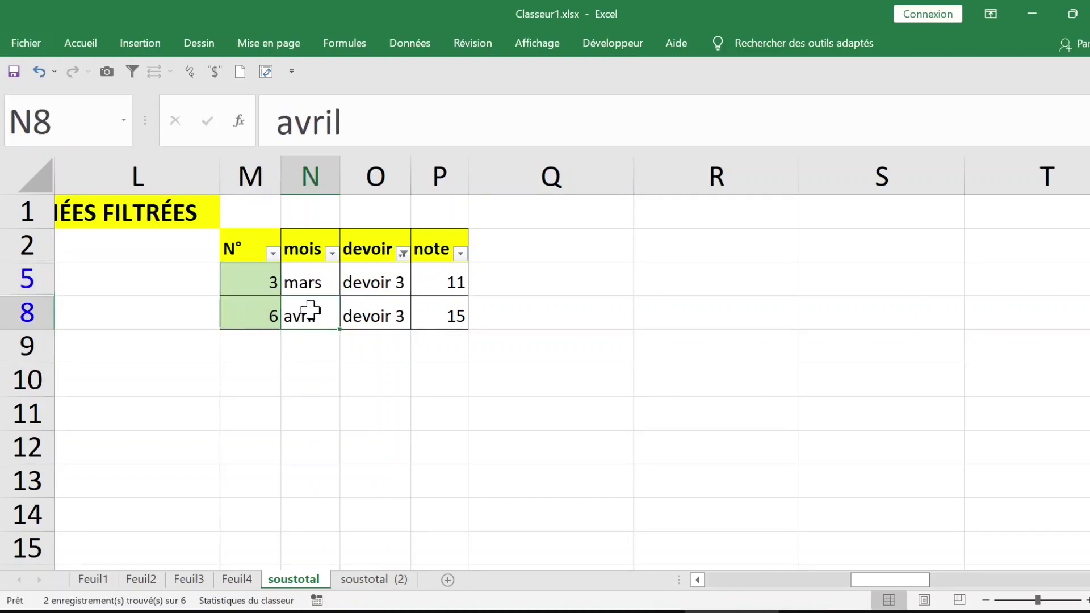
click(561, 221)
text(ctrl+shift+L)
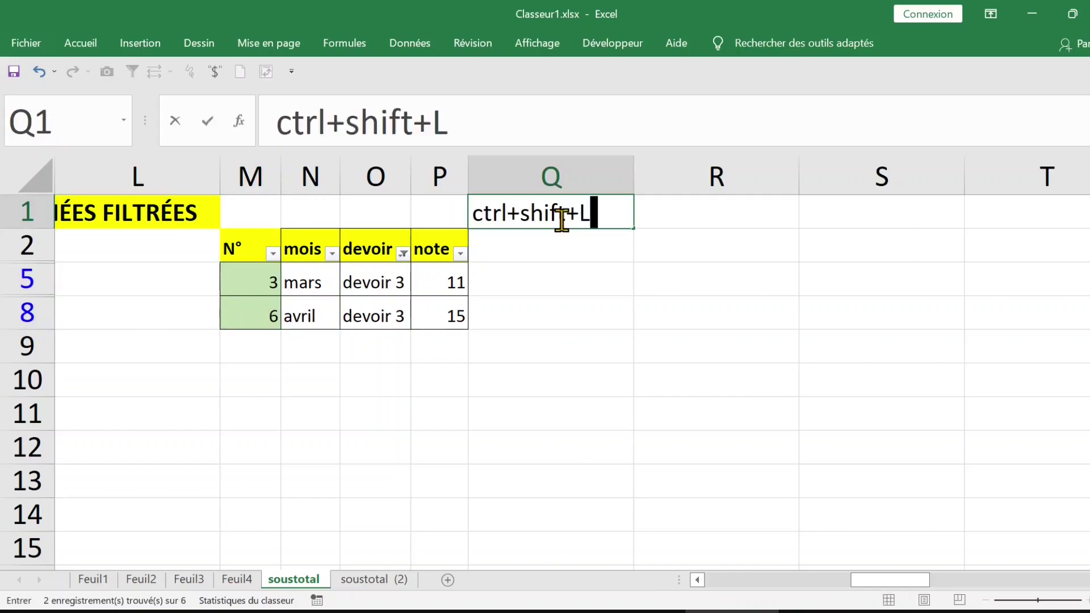
click(562, 307)
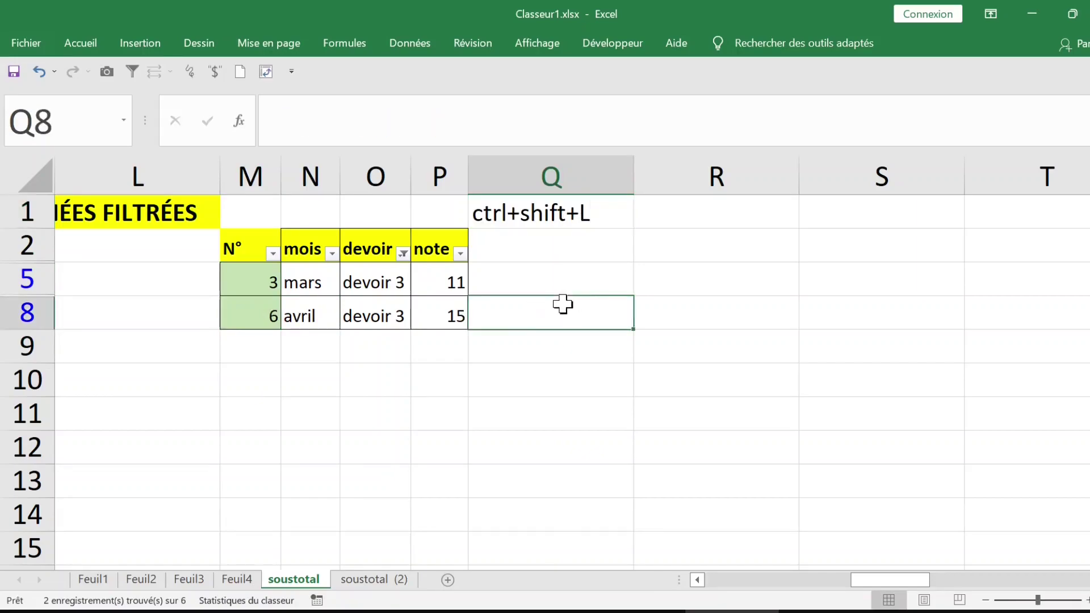
click(533, 202)
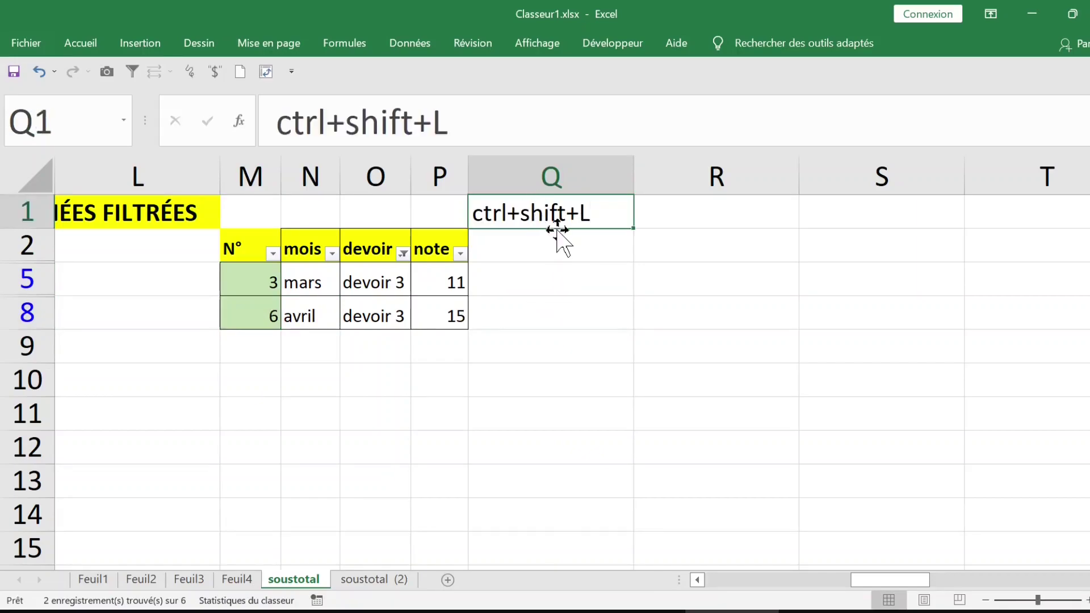
click(326, 286)
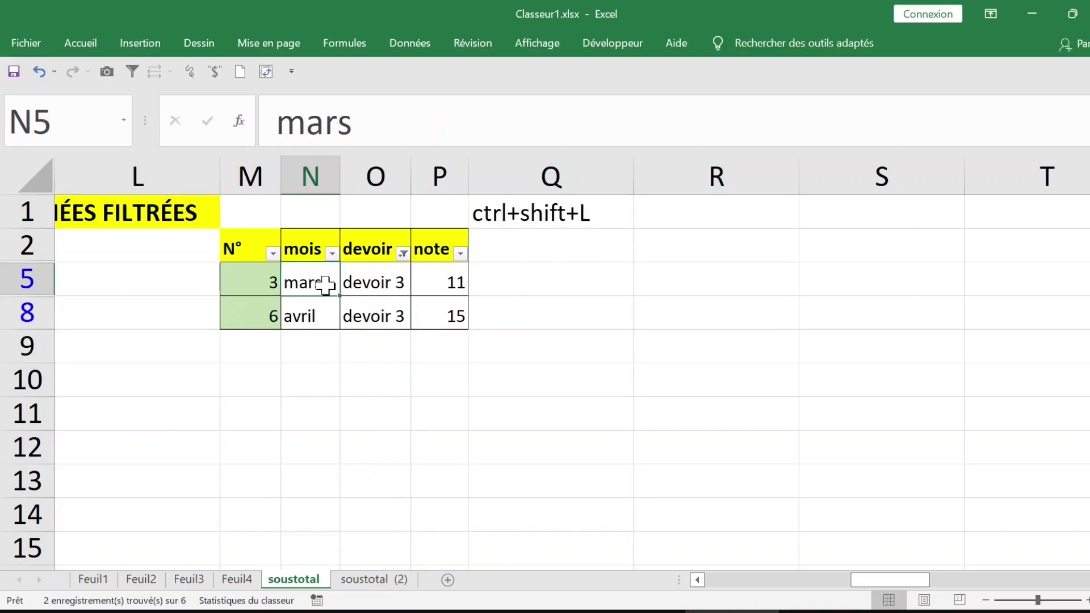
Step: Toggle the filter with Ctrl+Shift+L, ending with it removed so all six rows show
key(ctrl+shift+l)
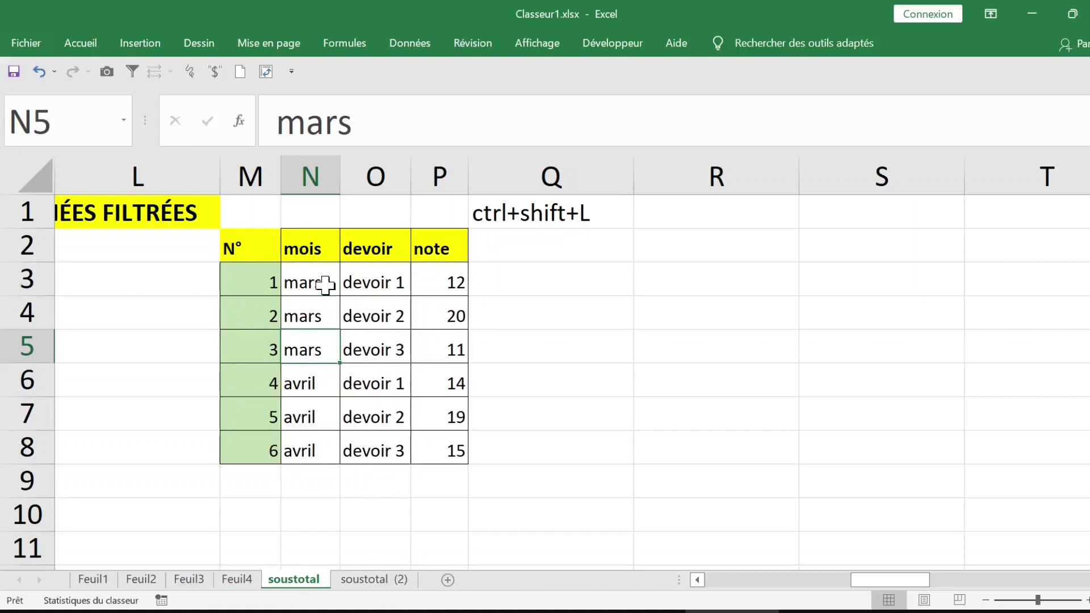
key(ctrl+shift+l)
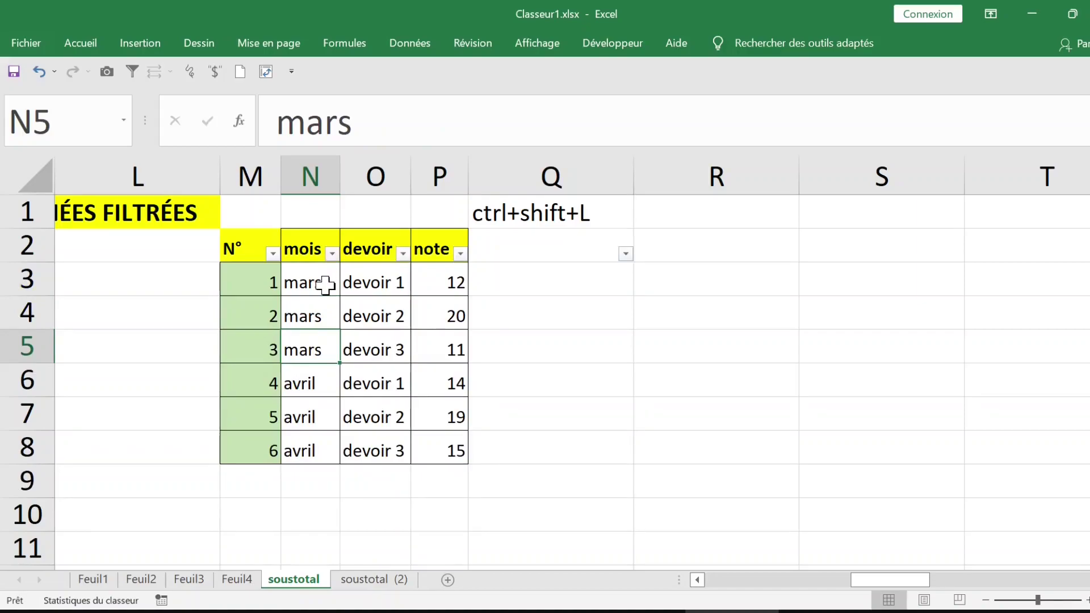
key(ctrl+shift+l)
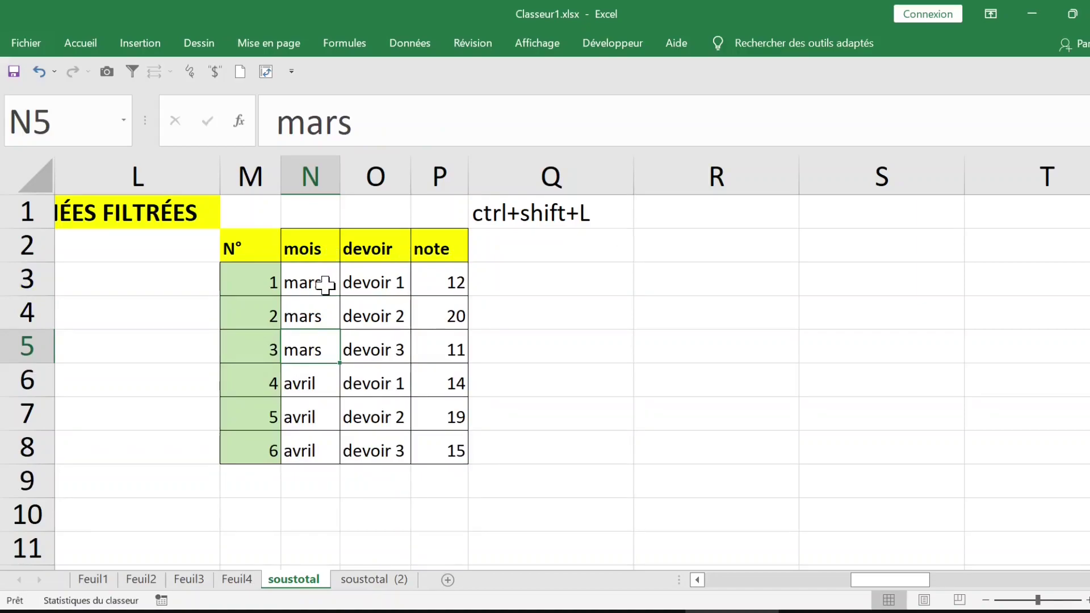
Step: Insert a blank column between N° and mois with Ctrl+plus
drag(254, 293, 255, 456)
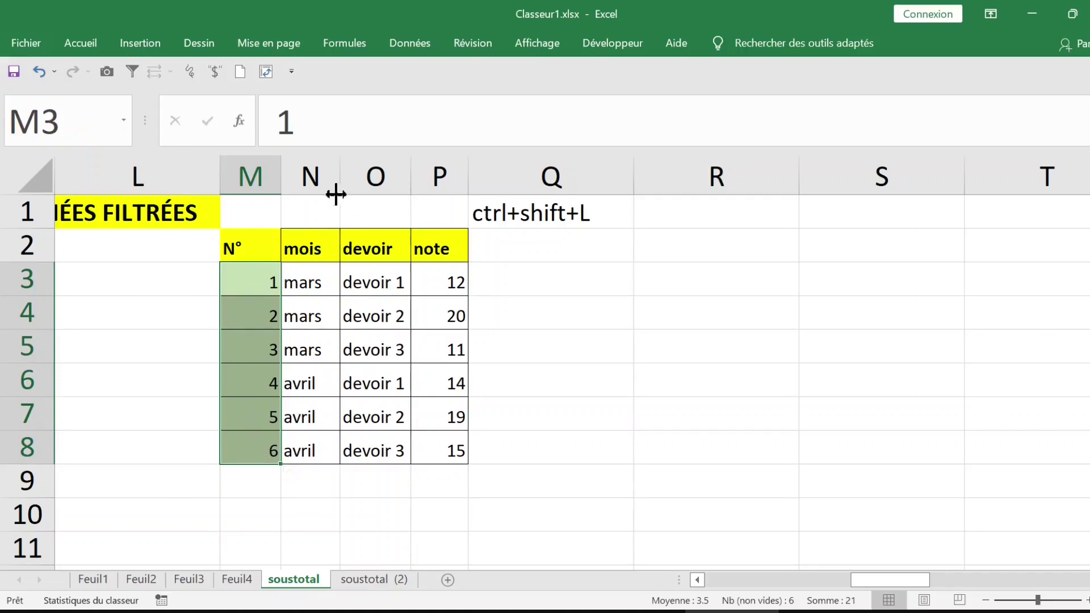
click(306, 171)
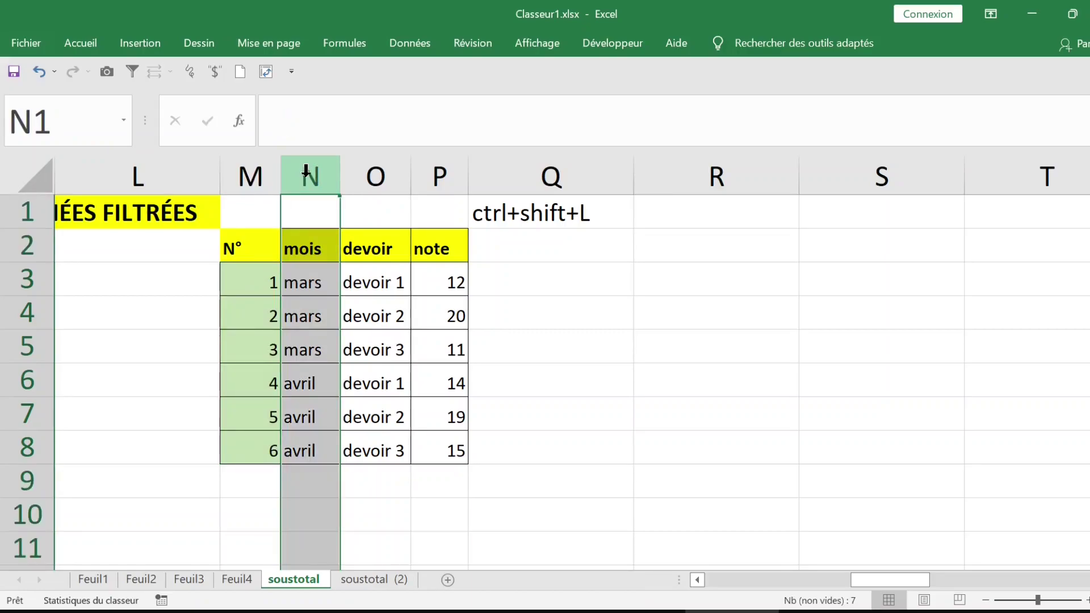
key(ctrl+plus)
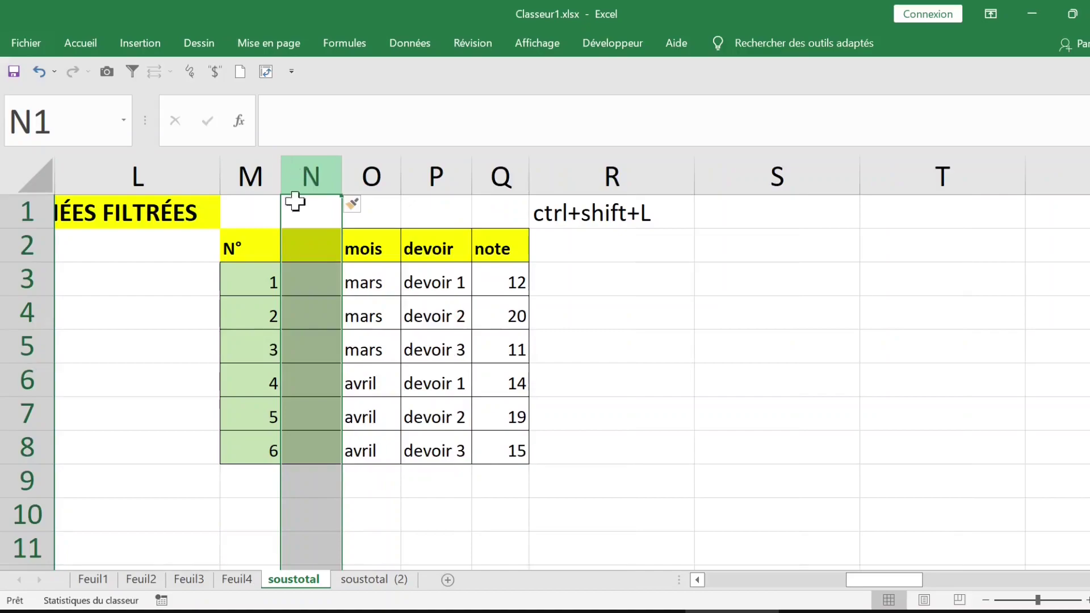
double_click(333, 248)
Step: Label the new column header 'Numéro' and select cell N3
text(Numéro)
click(392, 313)
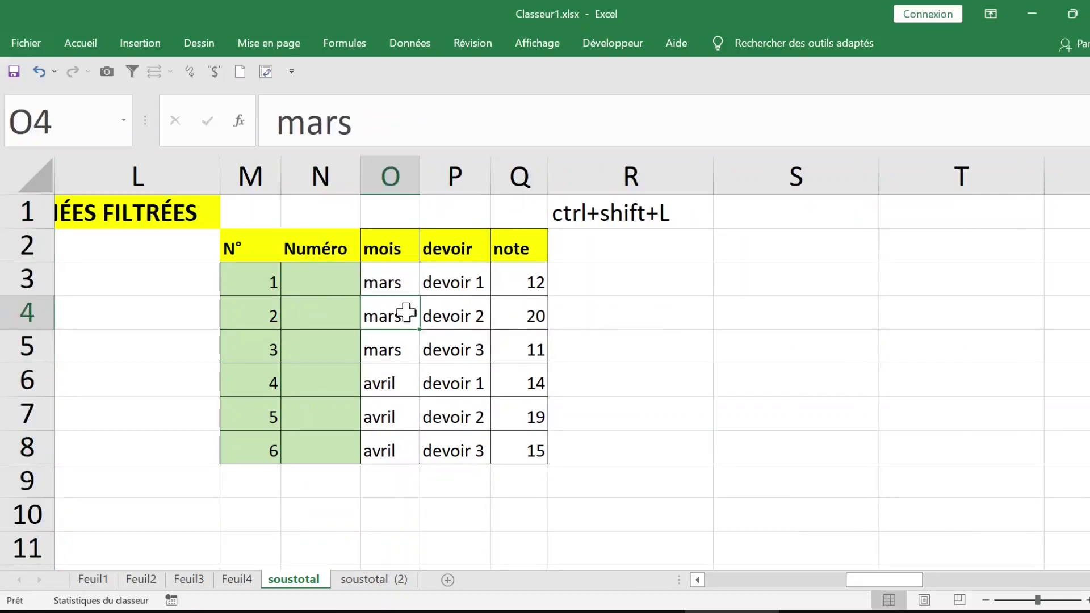
click(333, 281)
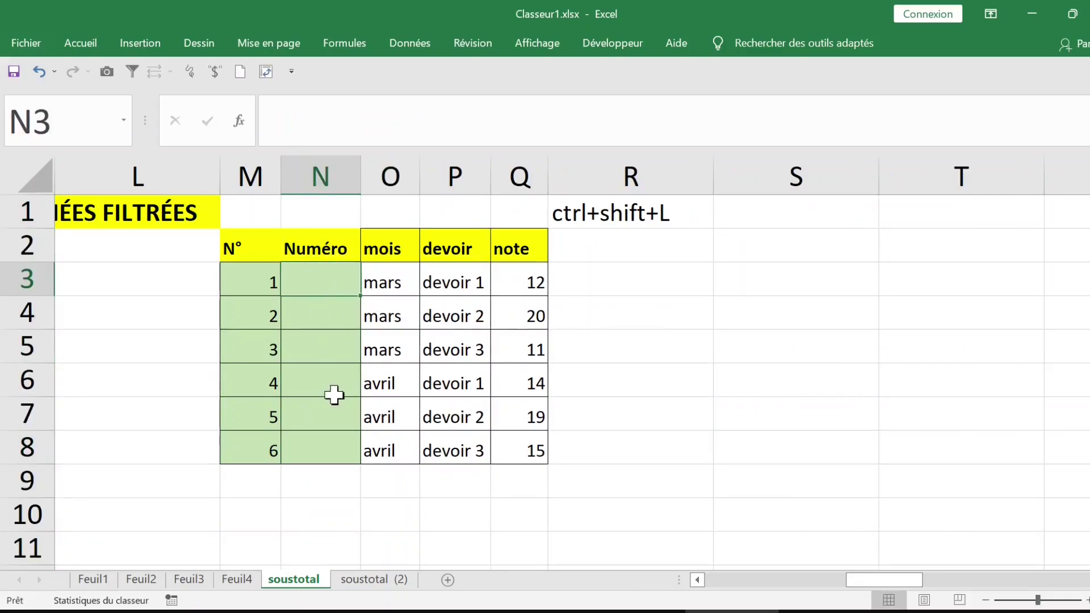
click(264, 282)
click(327, 275)
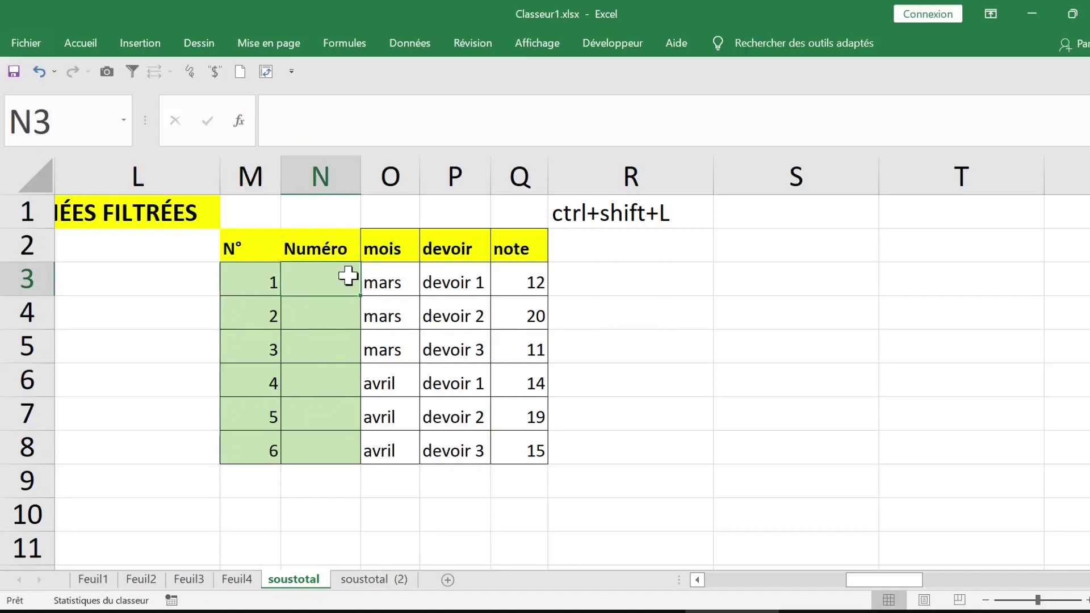
Step: Start N3's formula as =SOUS.TOTAL(3, choosing function number 3 (NBVAL)
text(=sou)
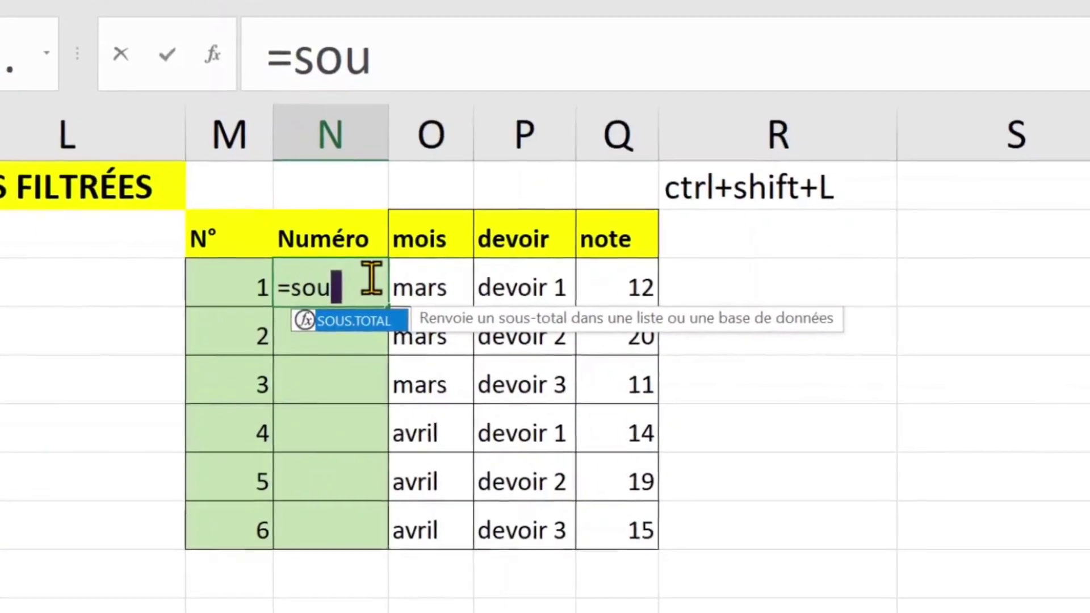
double_click(377, 329)
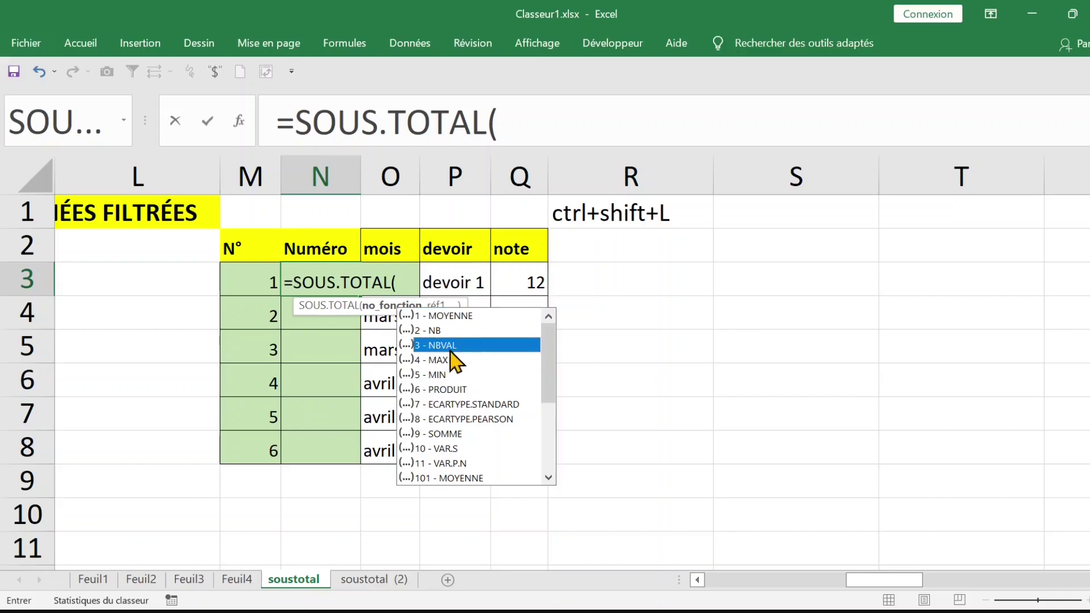
double_click(446, 347)
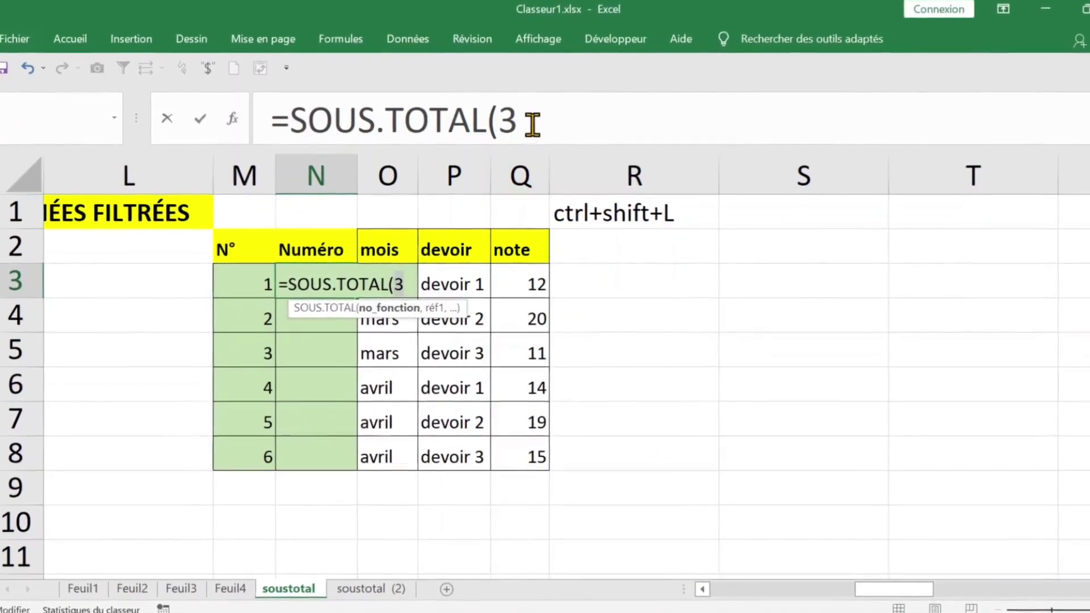
click(531, 122)
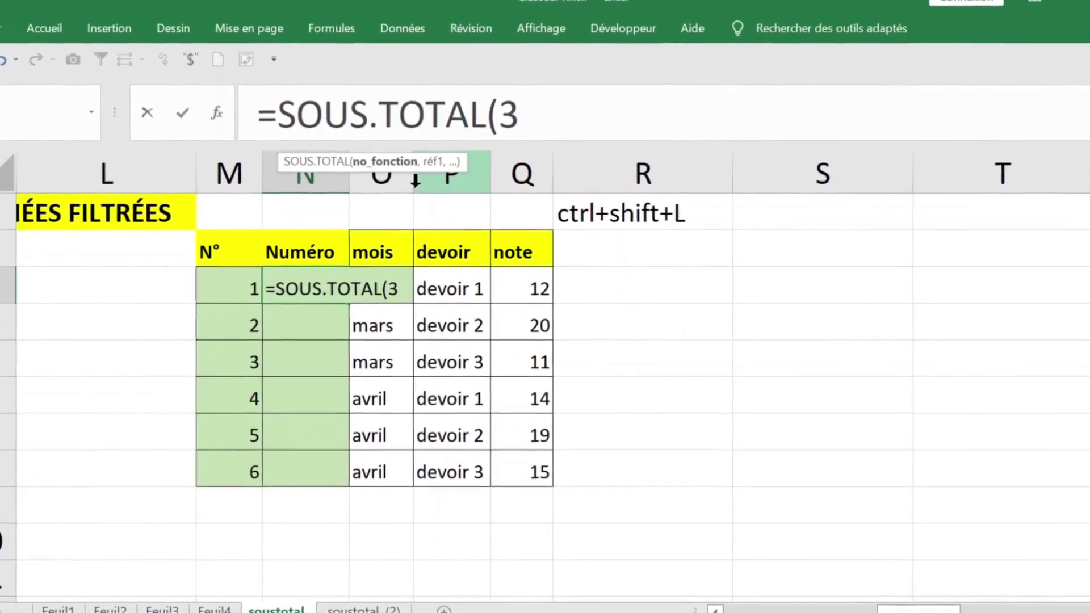
text(,)
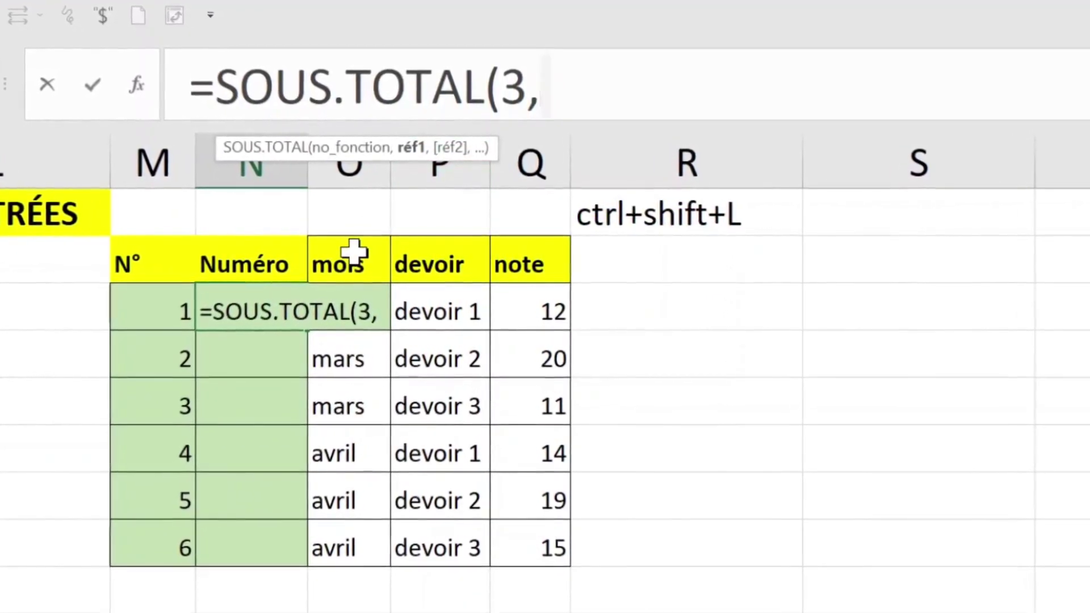
Step: Finish N3's formula as =SOUS.TOTAL(3,$O$3:O3), locking the first O3 with F4
click(353, 252)
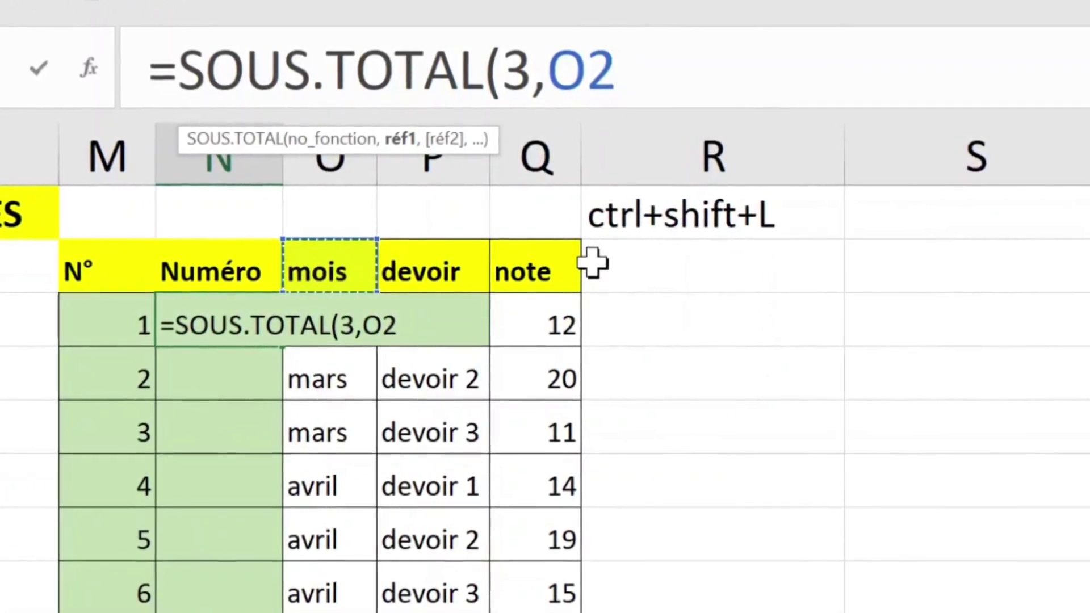
key(Down)
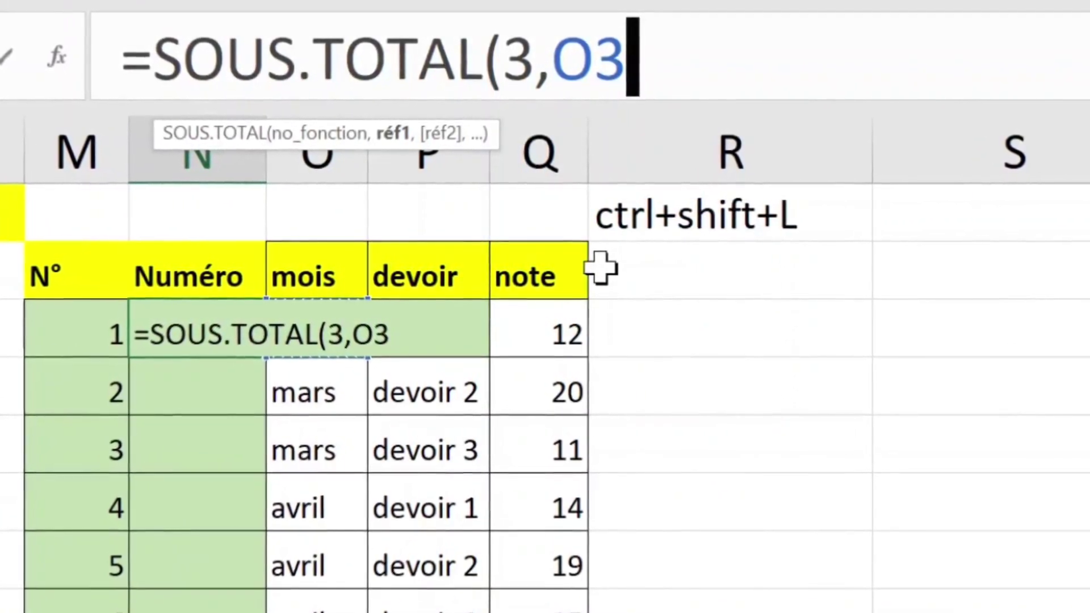
key(F4)
text(:)
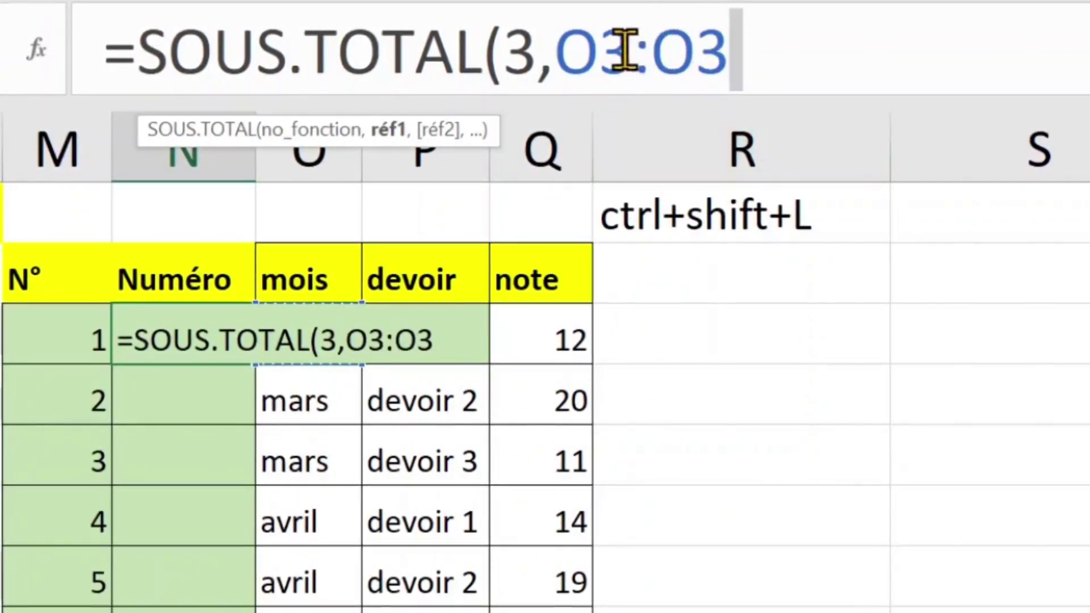
click(600, 45)
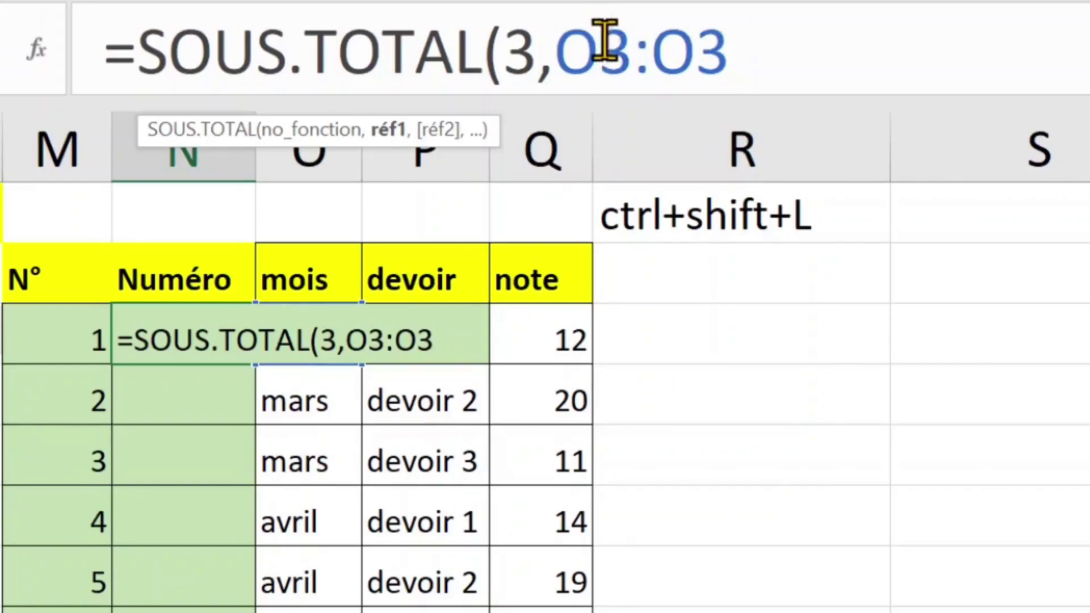
key(F4)
click(846, 36)
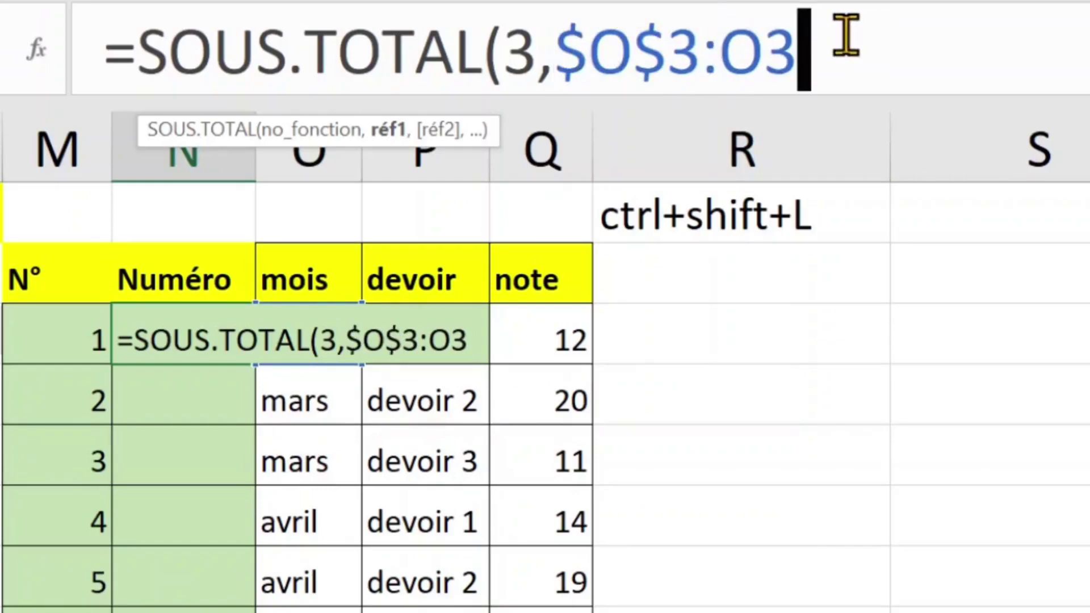
text())
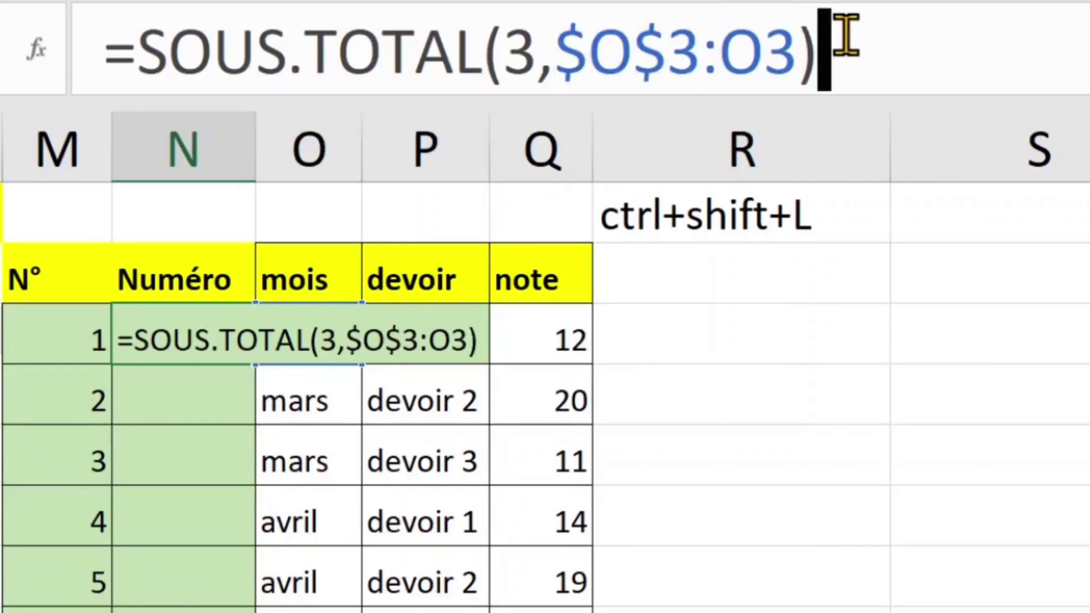
key(Return)
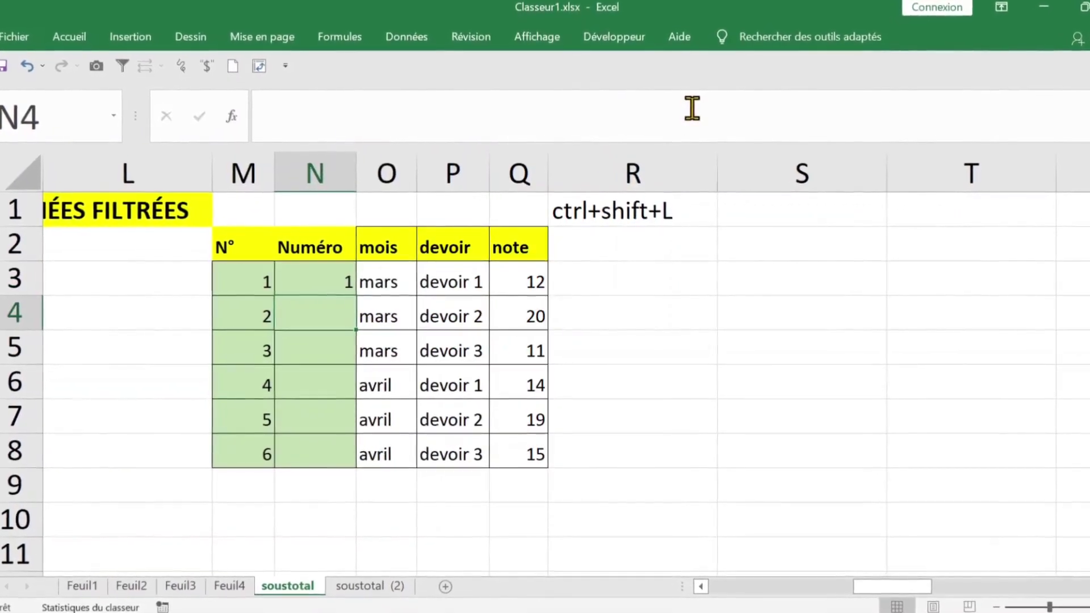
Step: Fill =SOUS.TOTAL(3,$O$3:O3) from N3 down to N8, numbering the rows 1 to 6
click(335, 281)
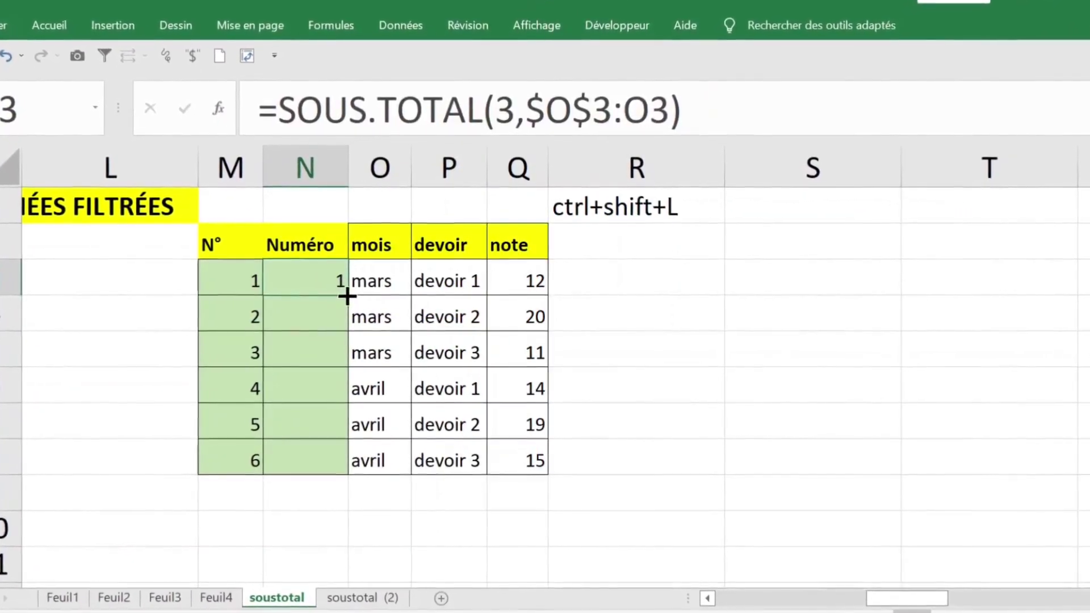
double_click(352, 295)
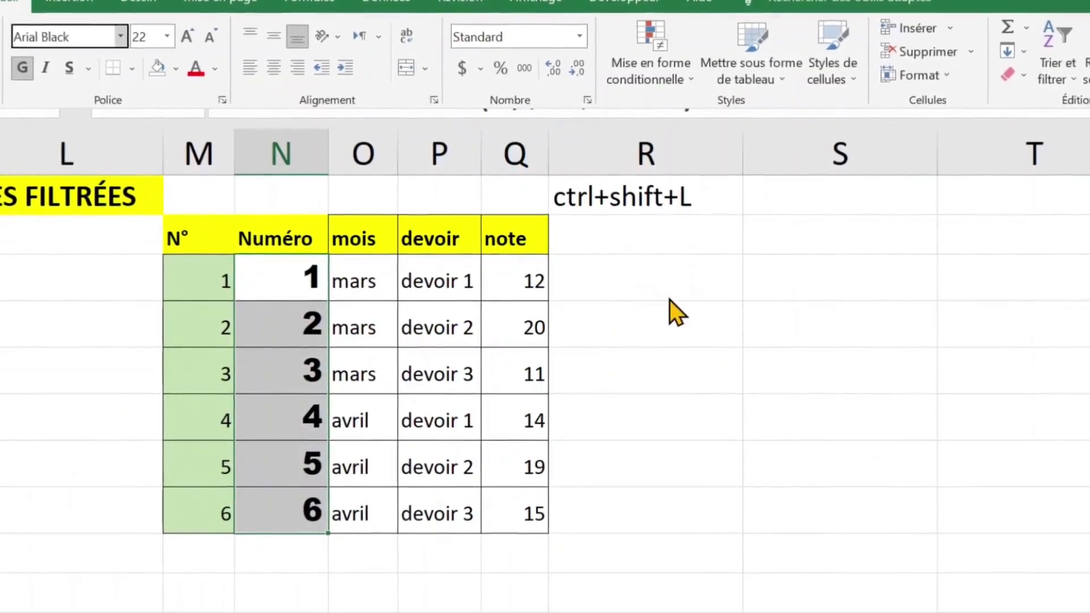
click(670, 306)
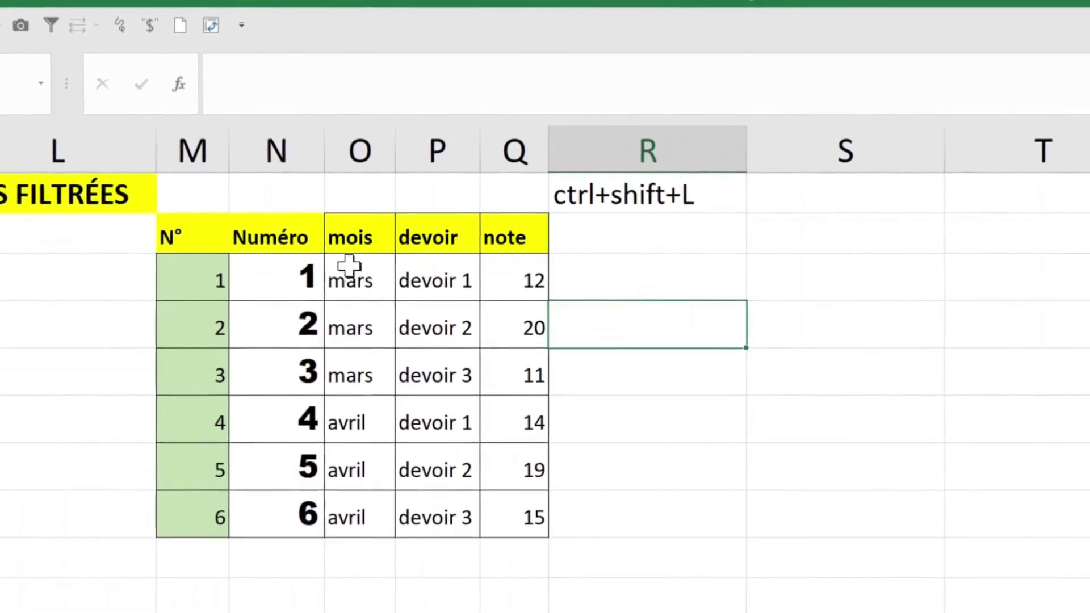
Step: Reapply AutoFilter with Ctrl+Shift+L to include Numéro, then highlight rows 3 and 6 to compare formulas
drag(279, 232, 496, 513)
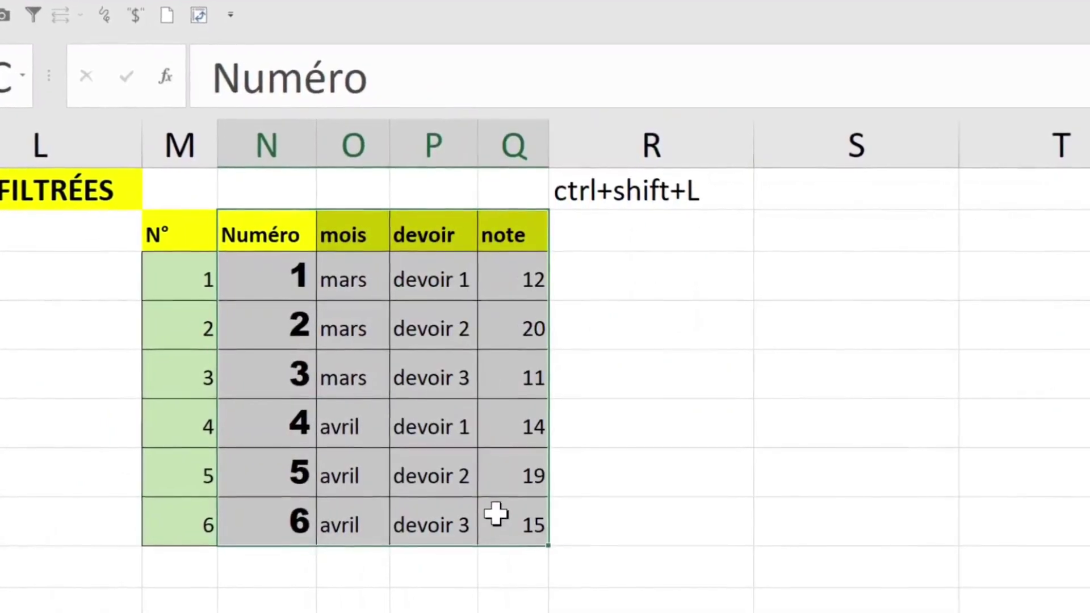
click(165, 237)
click(341, 284)
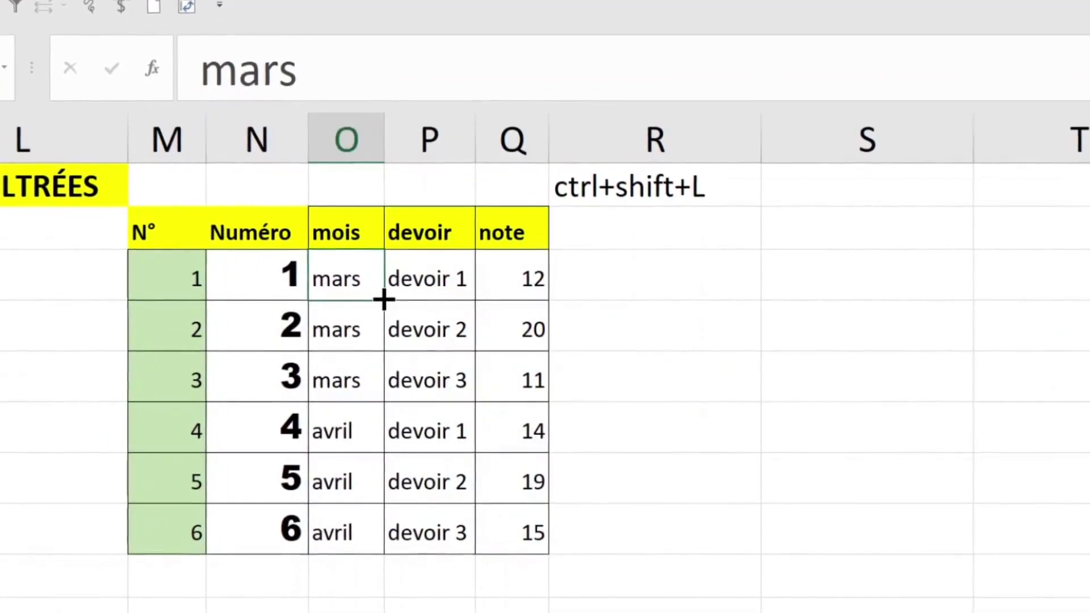
click(348, 329)
key(ctrl+shift+l)
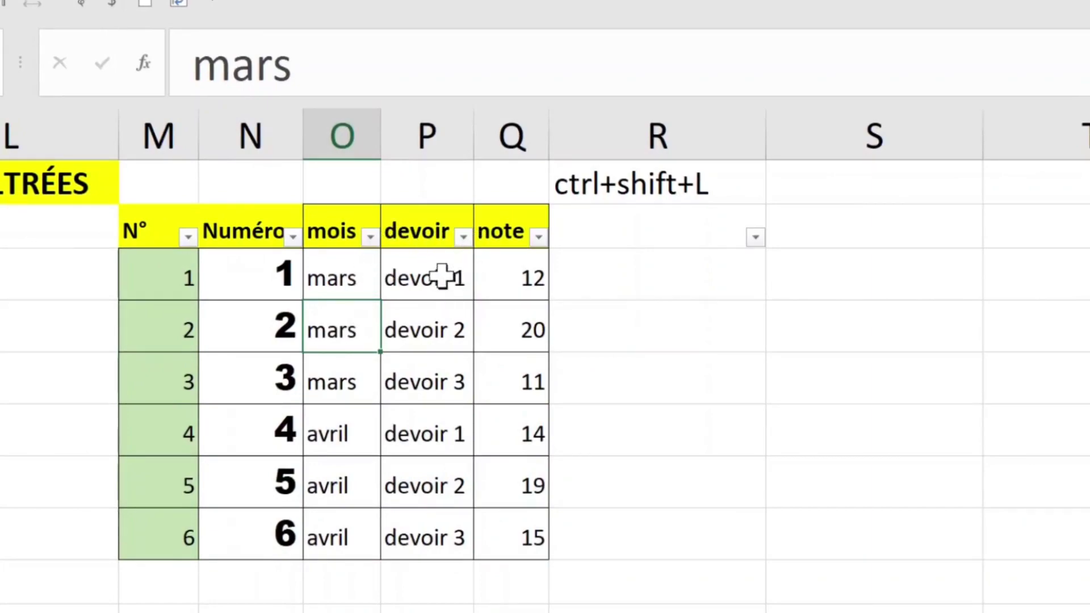
drag(282, 281, 484, 278)
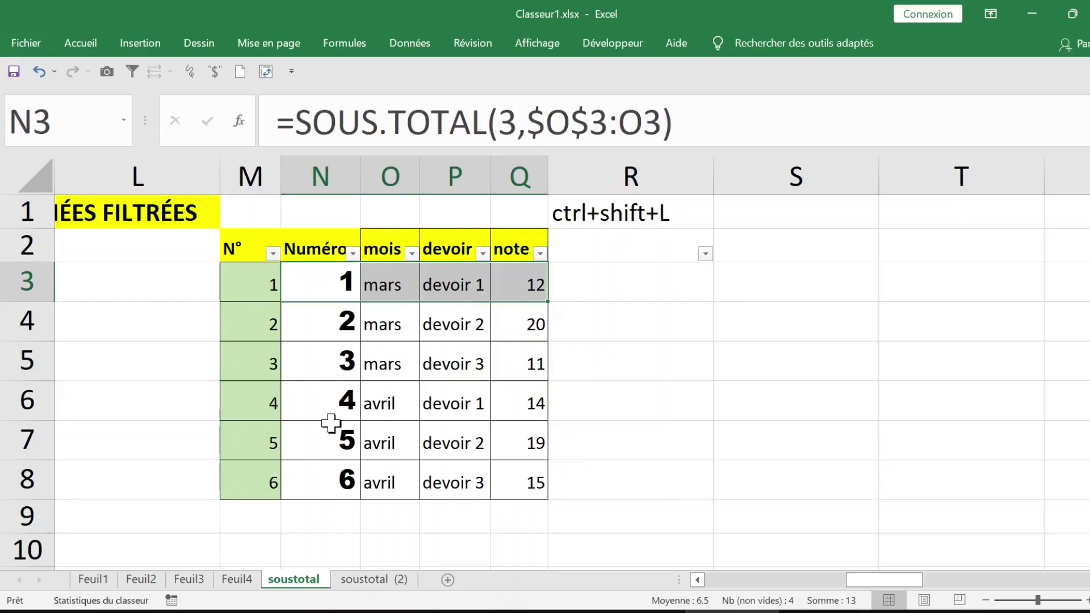
drag(313, 401, 531, 400)
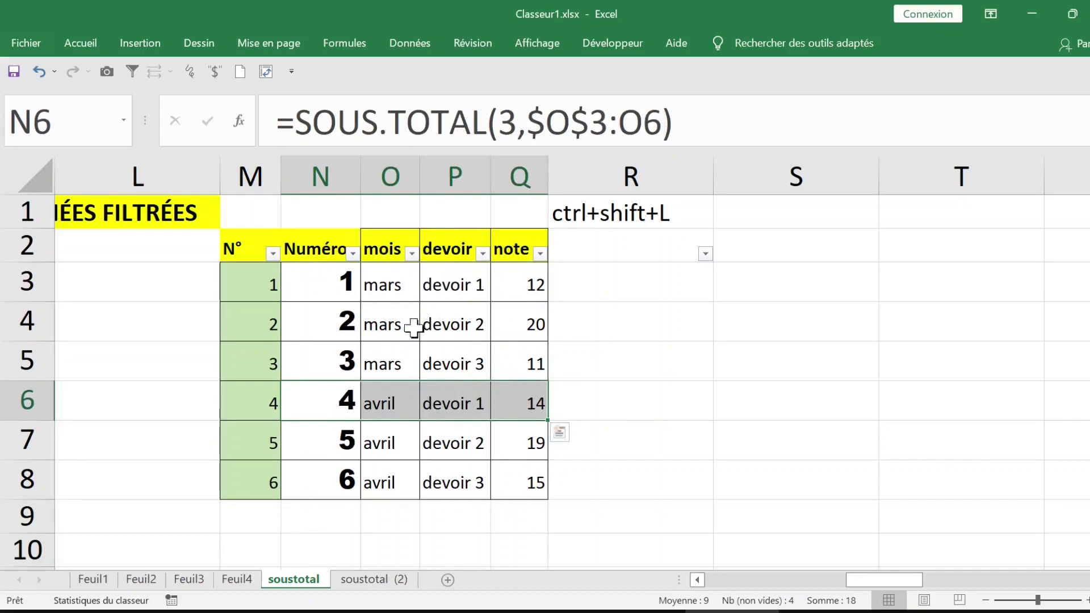
click(484, 255)
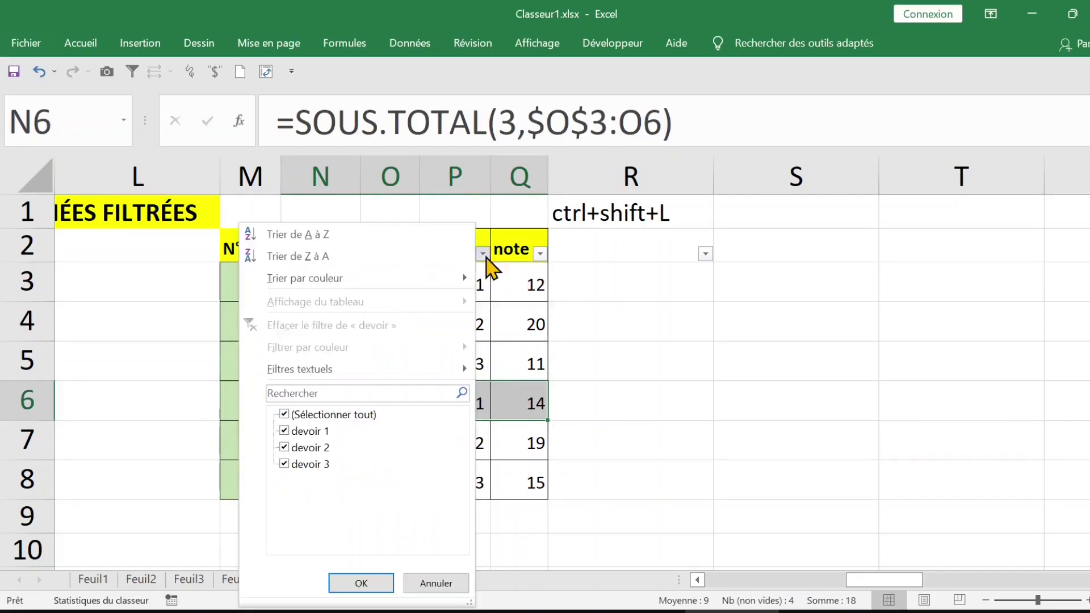
click(290, 415)
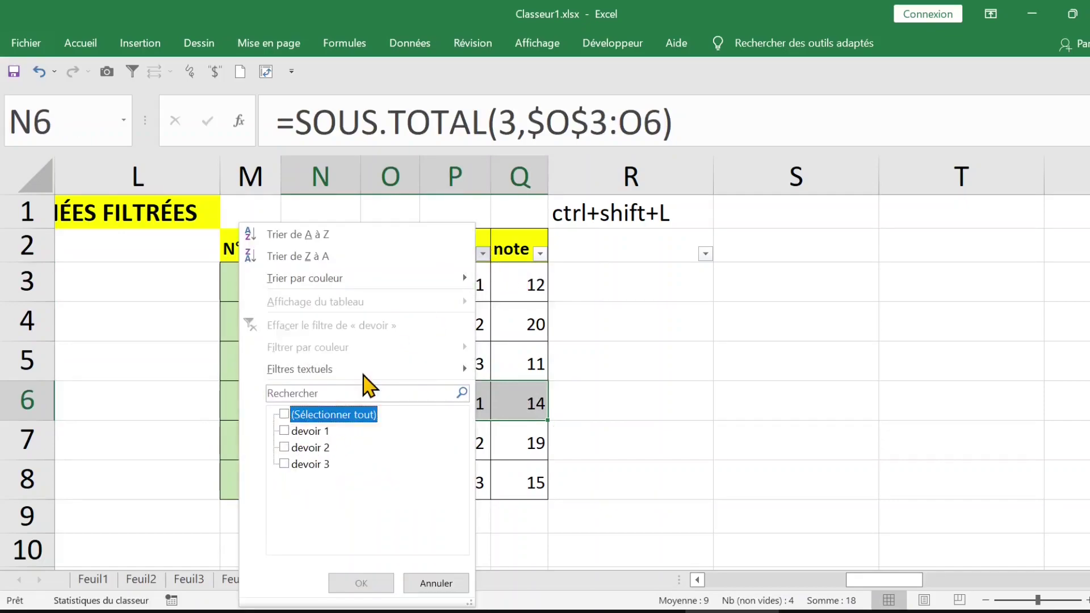
click(285, 432)
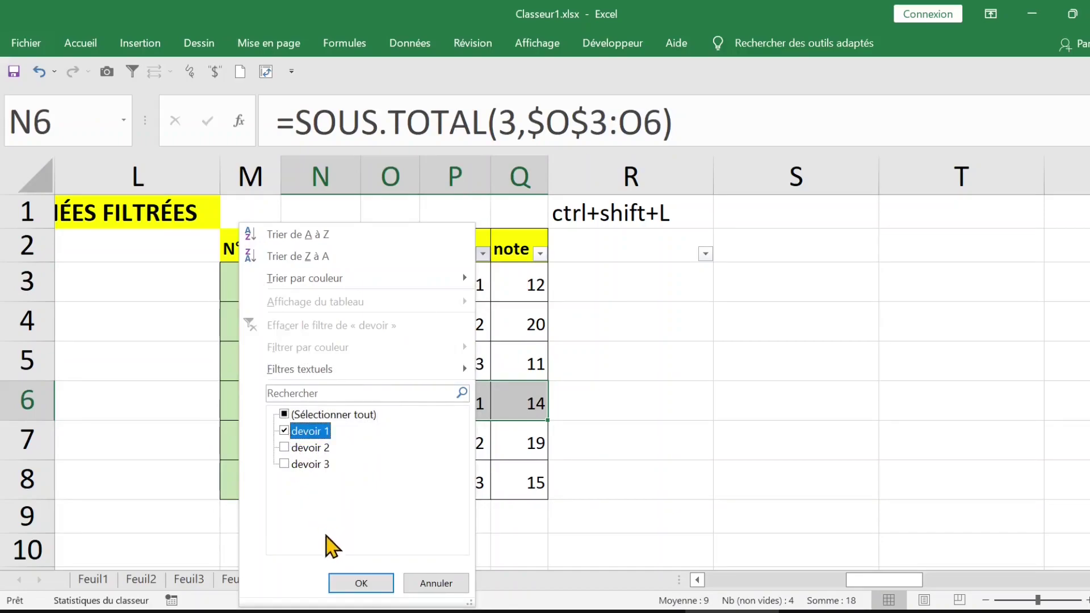
click(367, 586)
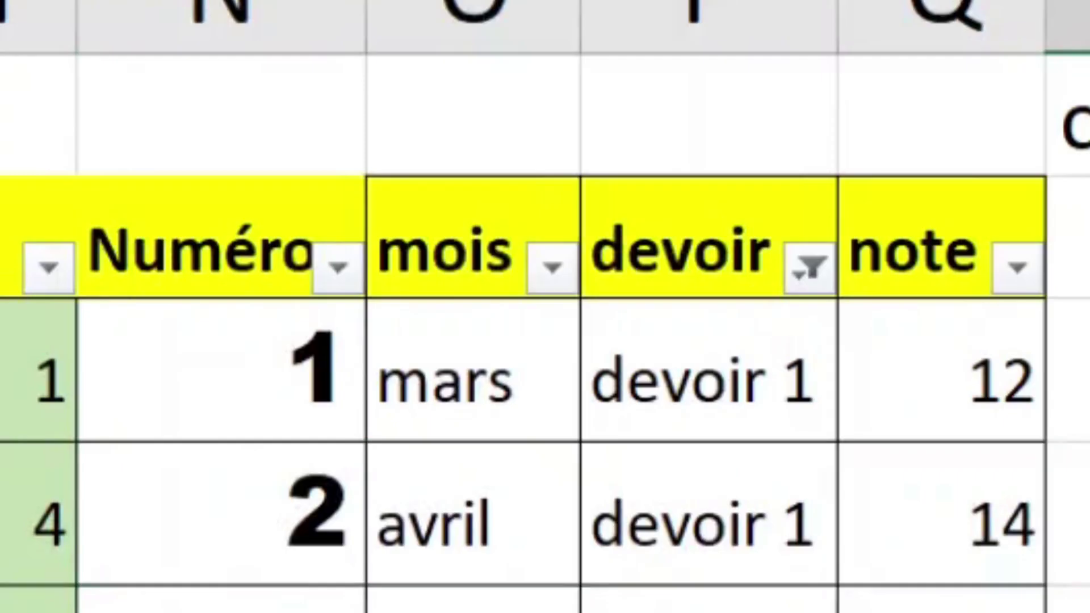
key(ctrl+shift+l)
click(459, 284)
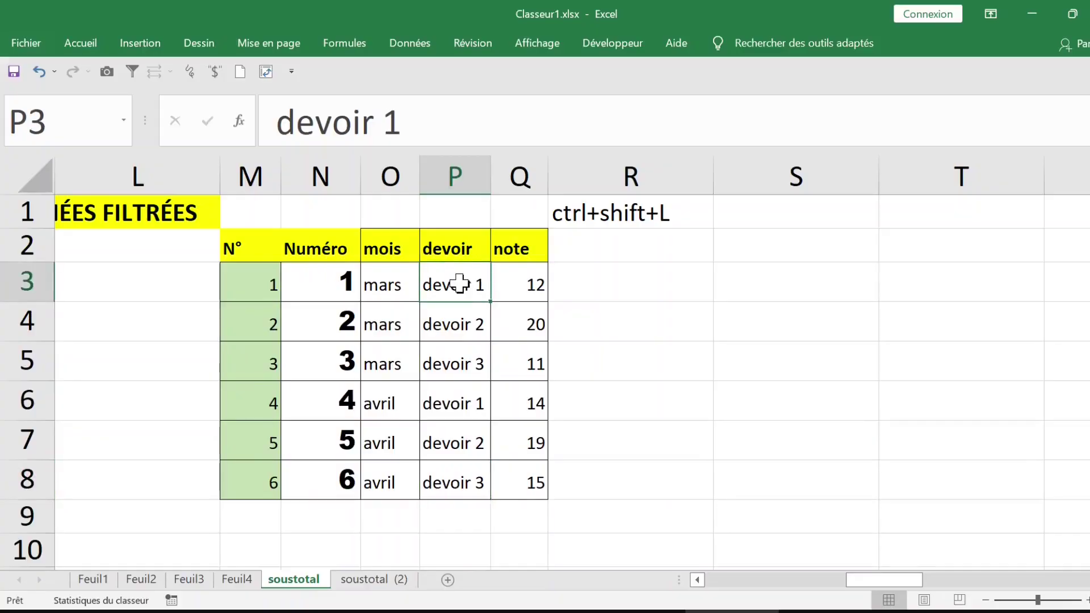
key(ctrl+shift+l)
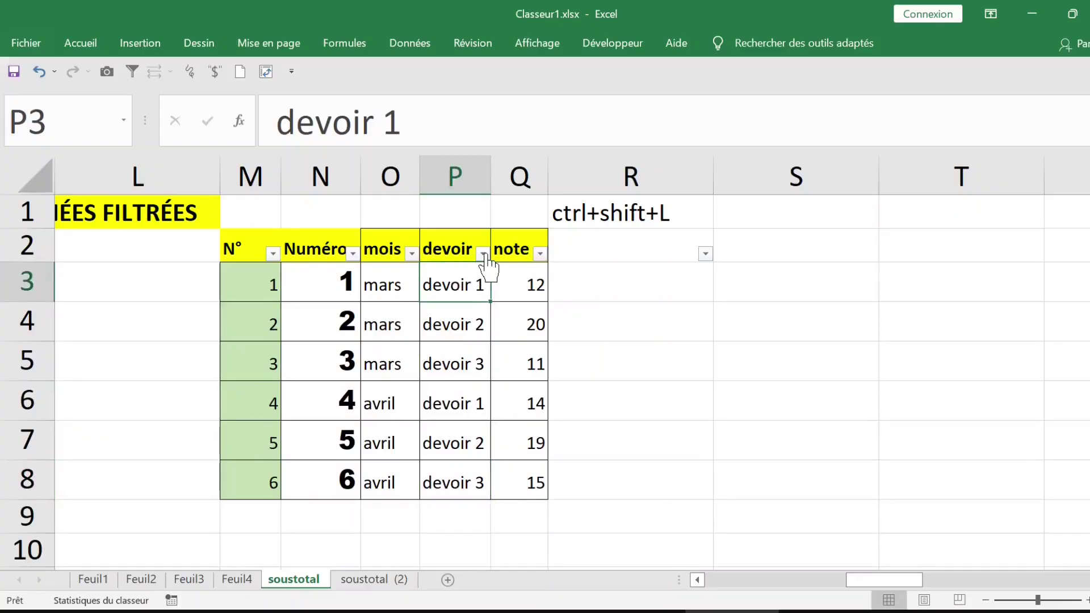
Step: Filter devoir to devoir 1 only, then clear filtering with Ctrl+Shift+L
click(484, 254)
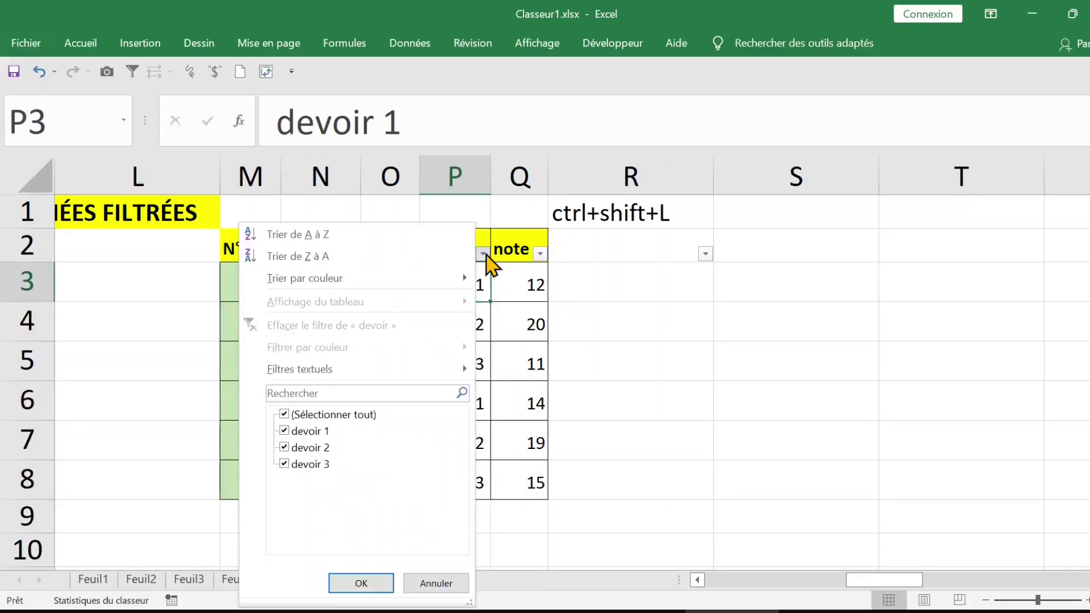
click(286, 415)
click(285, 432)
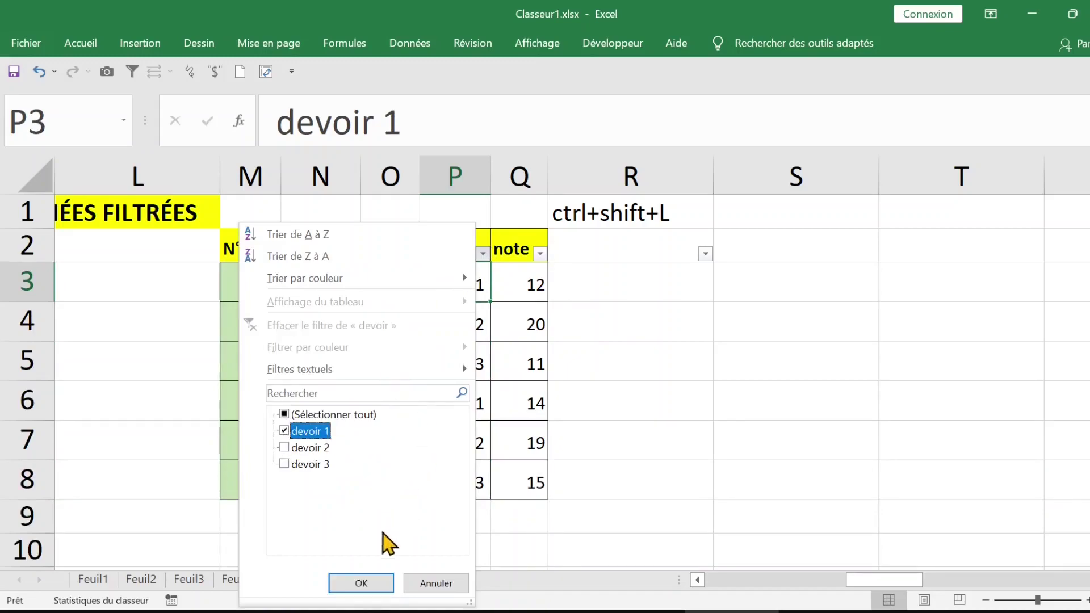
click(361, 585)
key(ctrl+shift+l)
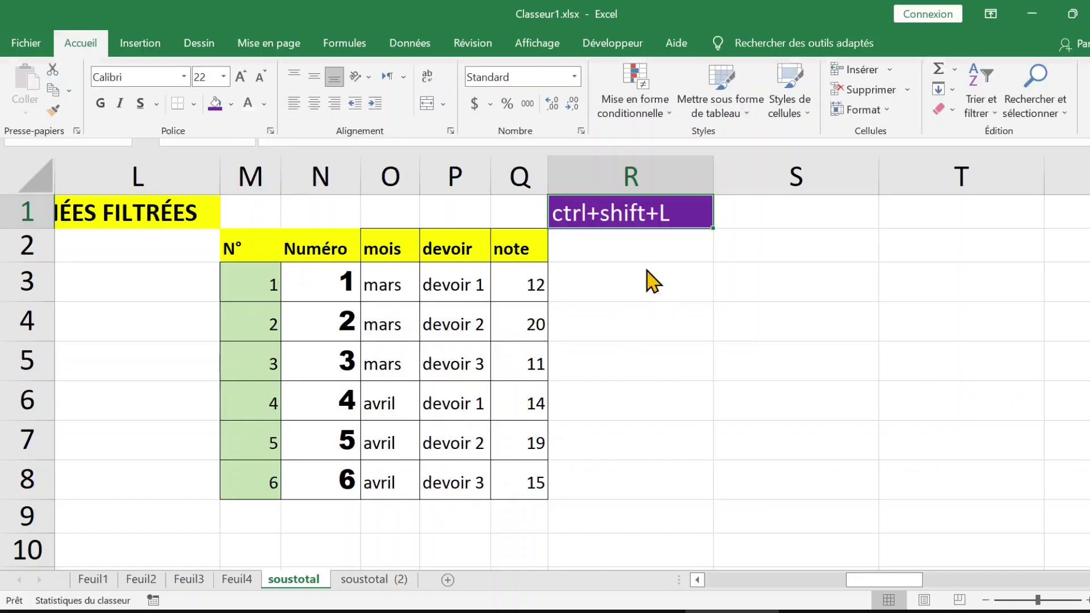
Step: Move the ctrl+shift+L note from R1 to S1
click(642, 247)
click(642, 213)
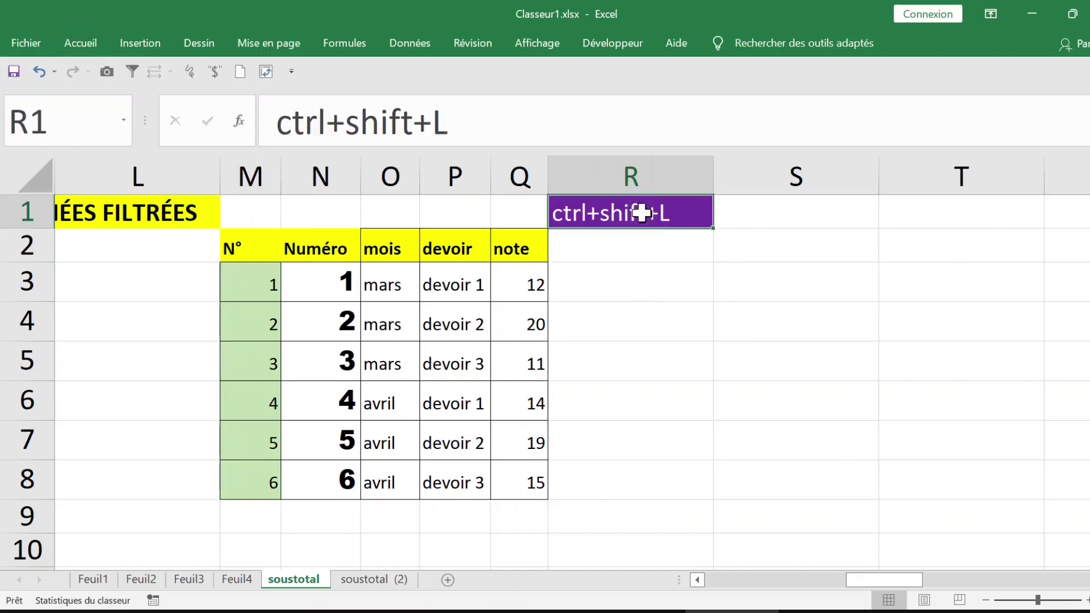
drag(713, 209, 737, 209)
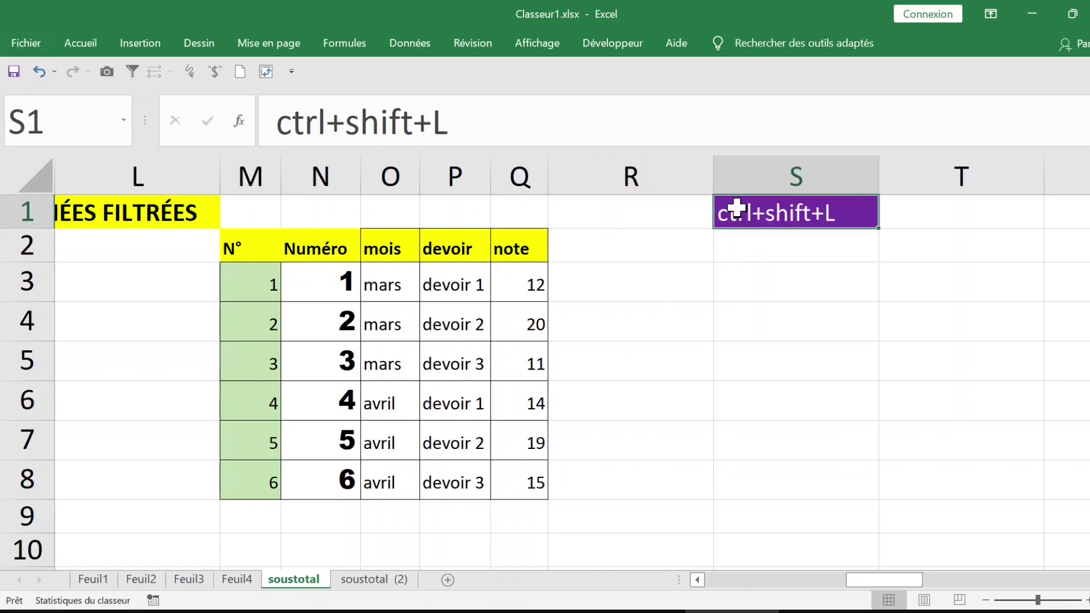
click(508, 251)
click(408, 307)
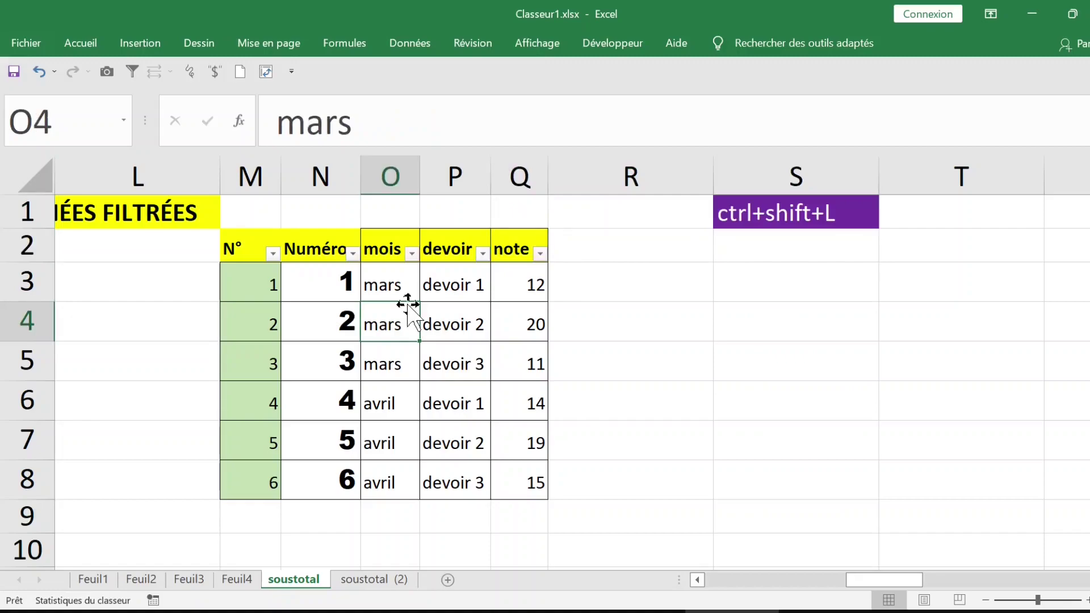
Step: Filter the mois column to show only the avril rows
click(412, 254)
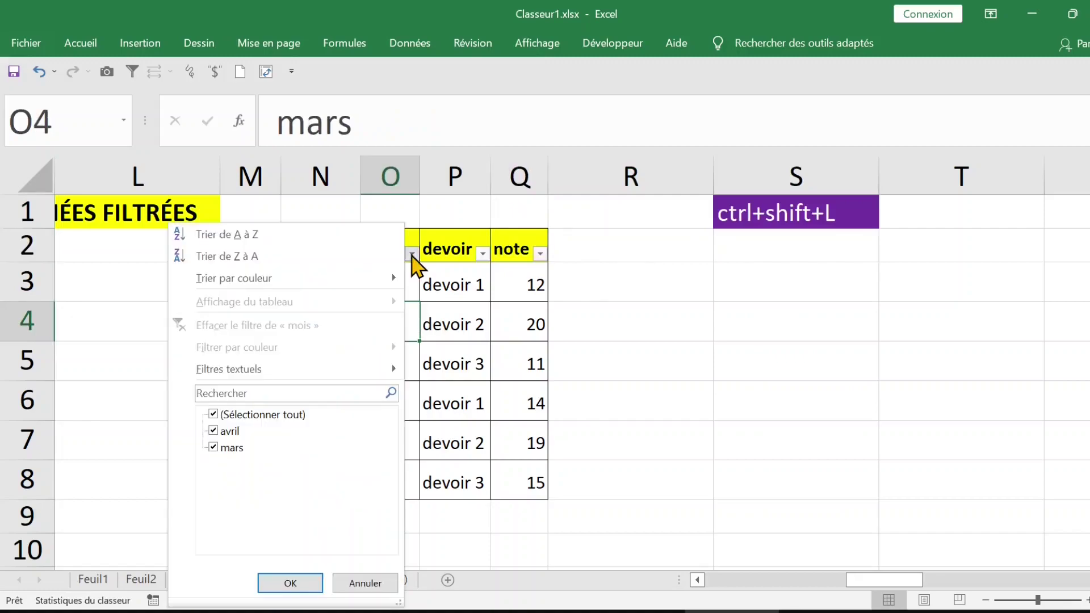
click(214, 416)
click(213, 431)
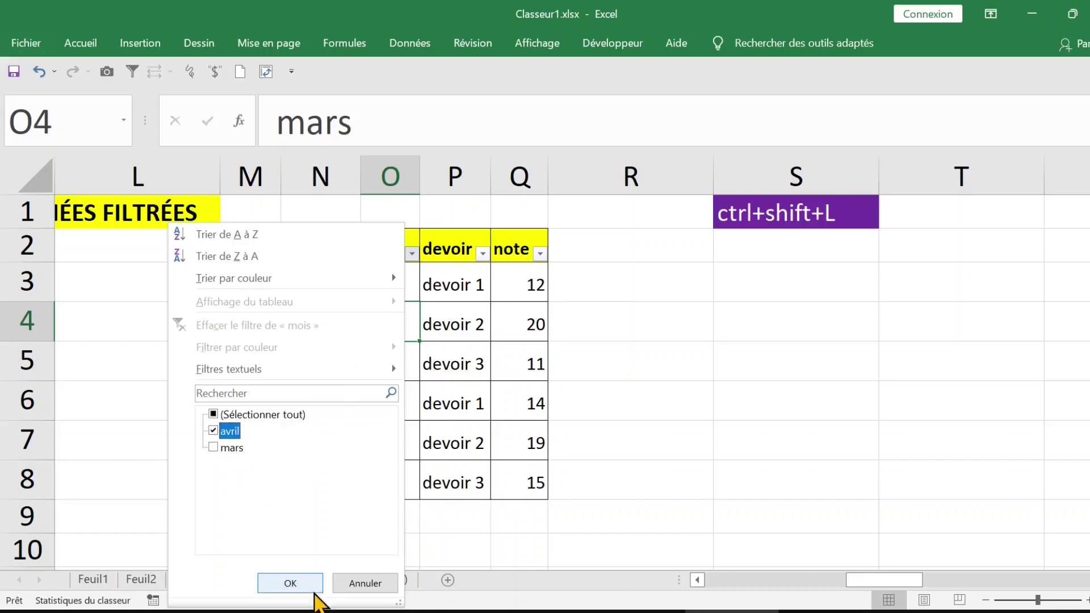
click(290, 584)
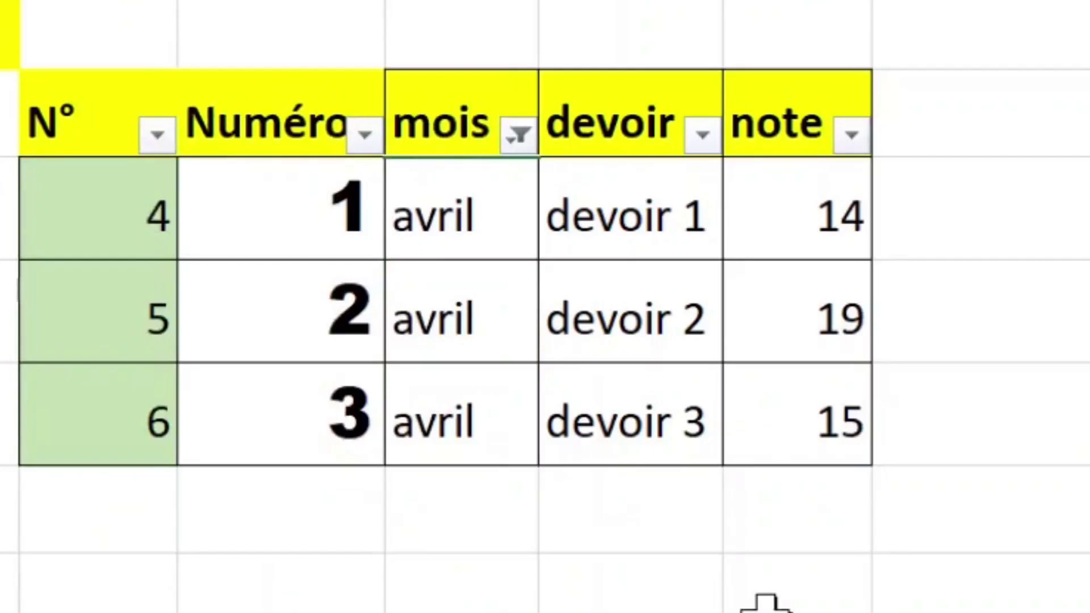
Step: Compare the avril rows' Numéro values 1, 2, 3 with their original N° values 4 to 6
click(327, 208)
click(324, 297)
click(312, 433)
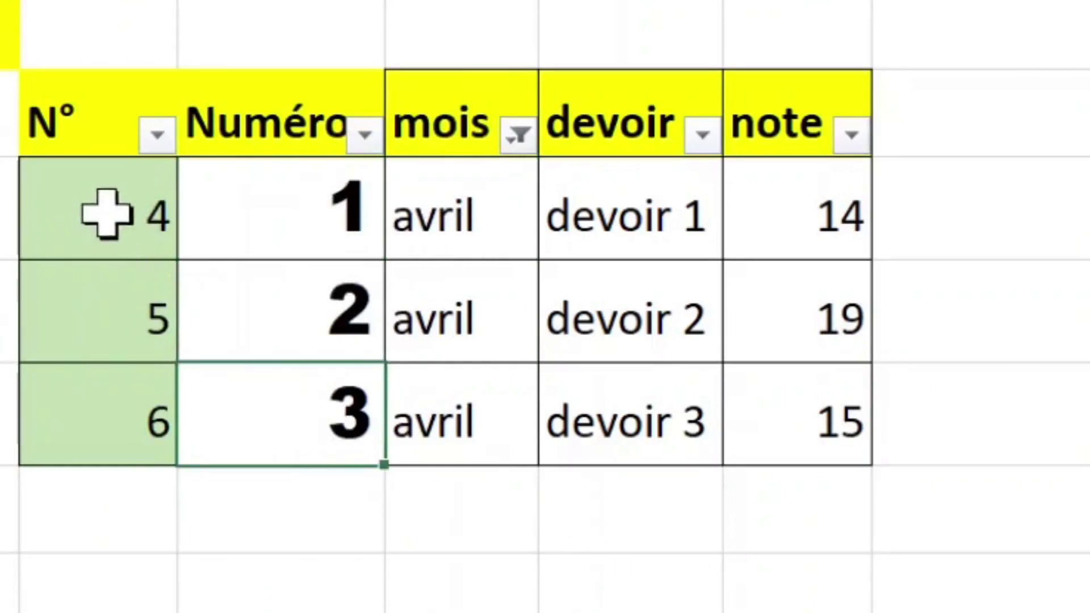
drag(107, 215, 103, 421)
Step: Hide column M, which holds the original N° numbers
right_click(254, 189)
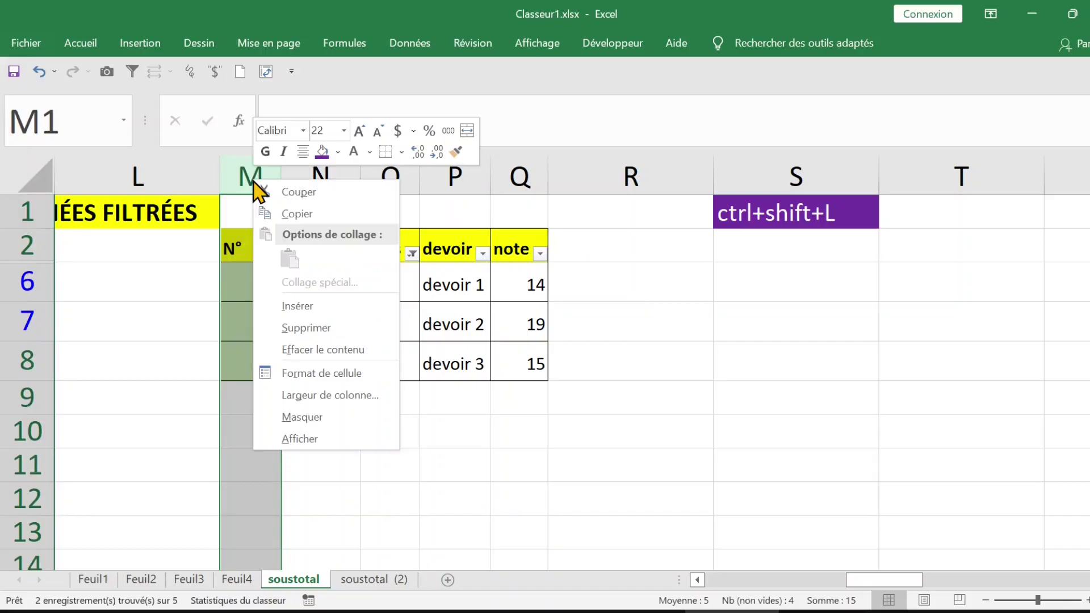
click(324, 417)
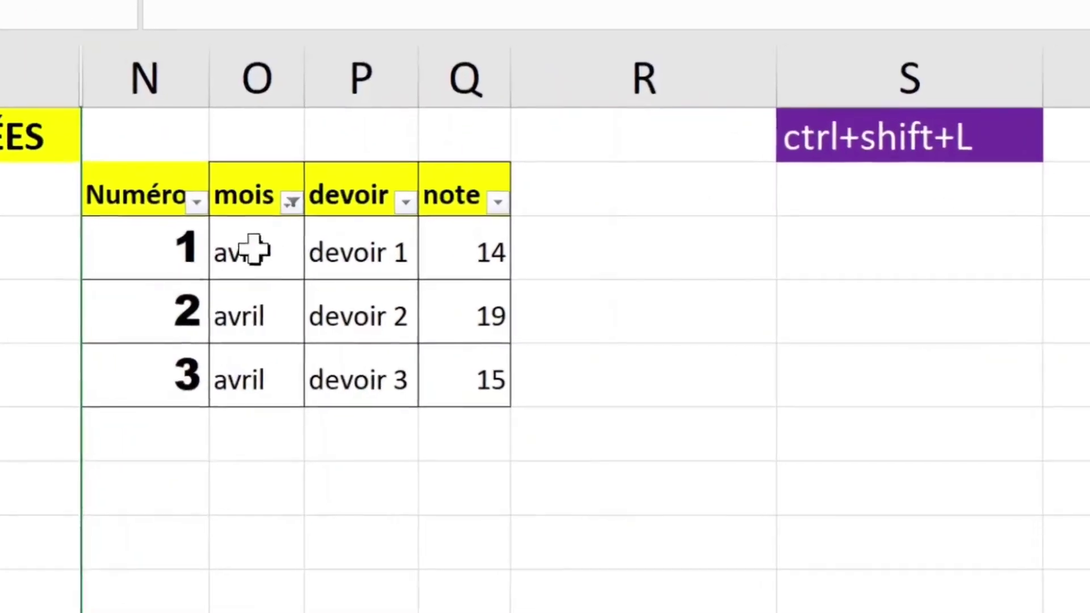
click(254, 250)
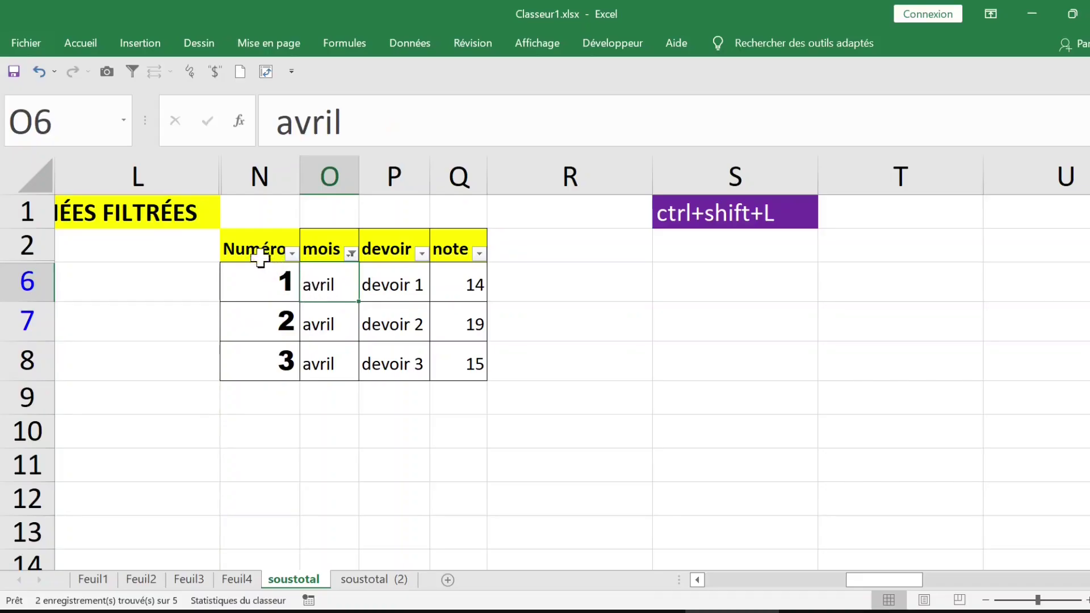
Step: Review the Numéro cells 1 to 3 and inspect the SOUS.TOTAL formula in N8
click(264, 281)
click(268, 307)
click(273, 348)
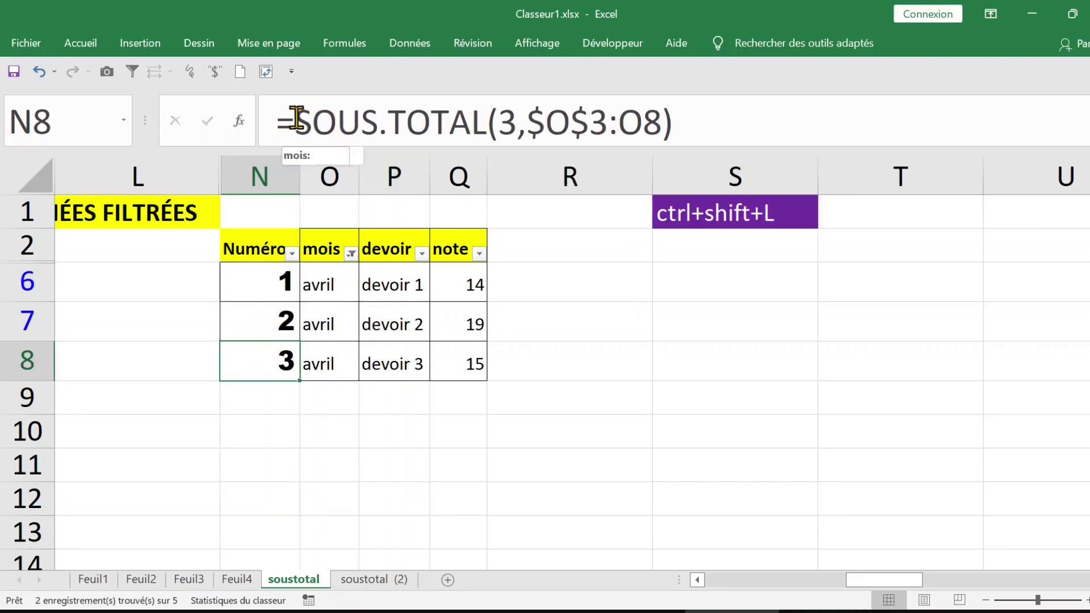
key(F2)
drag(297, 120, 689, 119)
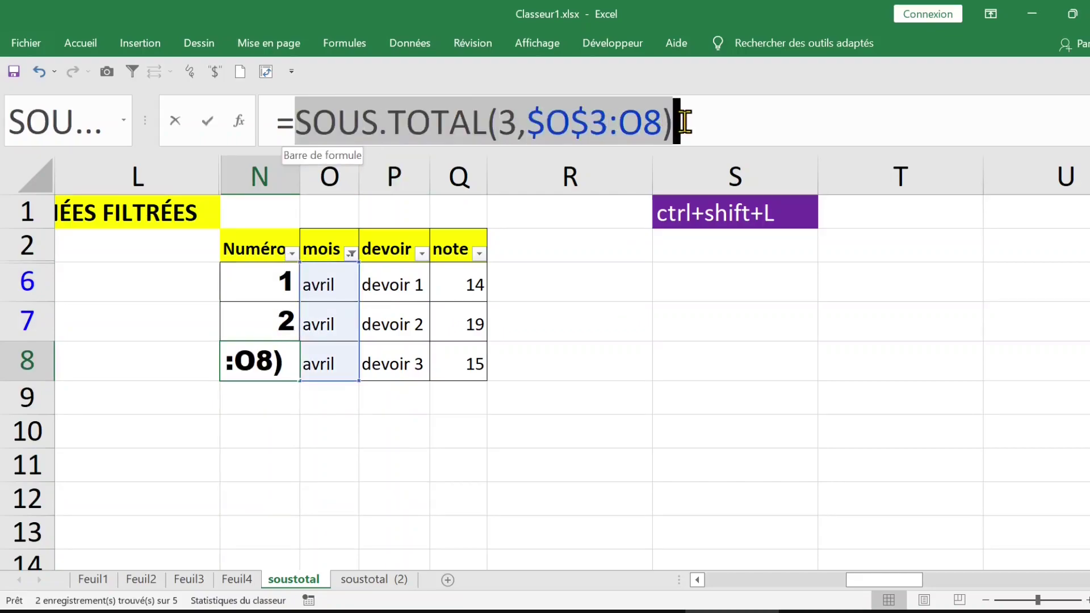